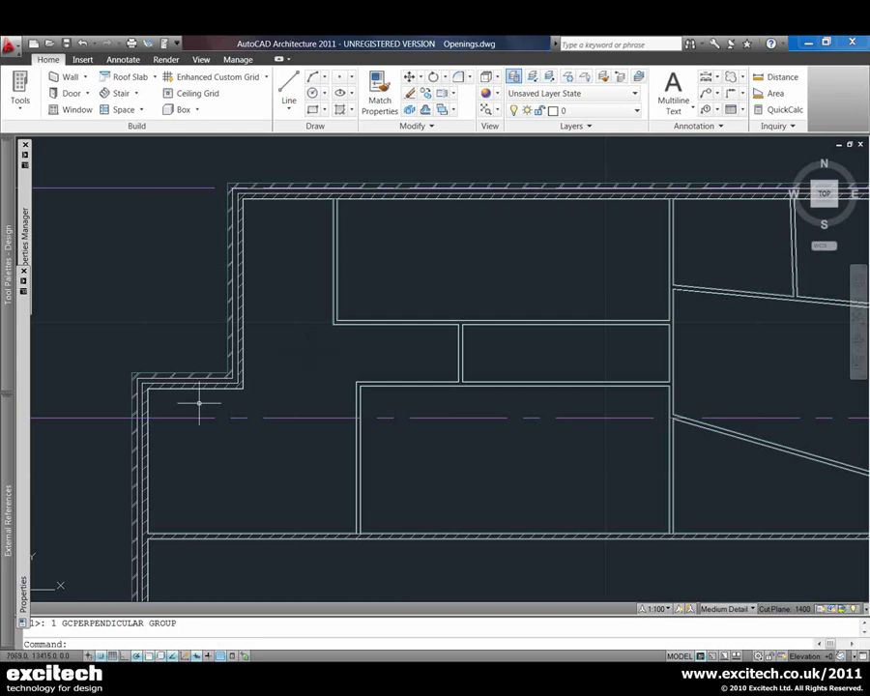
Step: Make the short step wall collinear with the horizontal grid line, lowering it onto the line
left_click(180, 376)
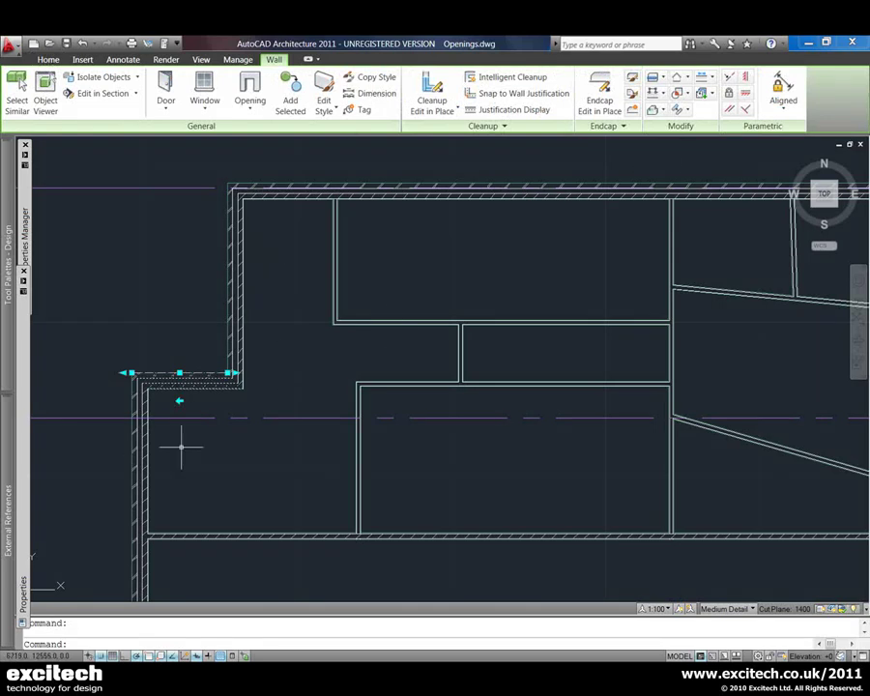
left_click(730, 80)
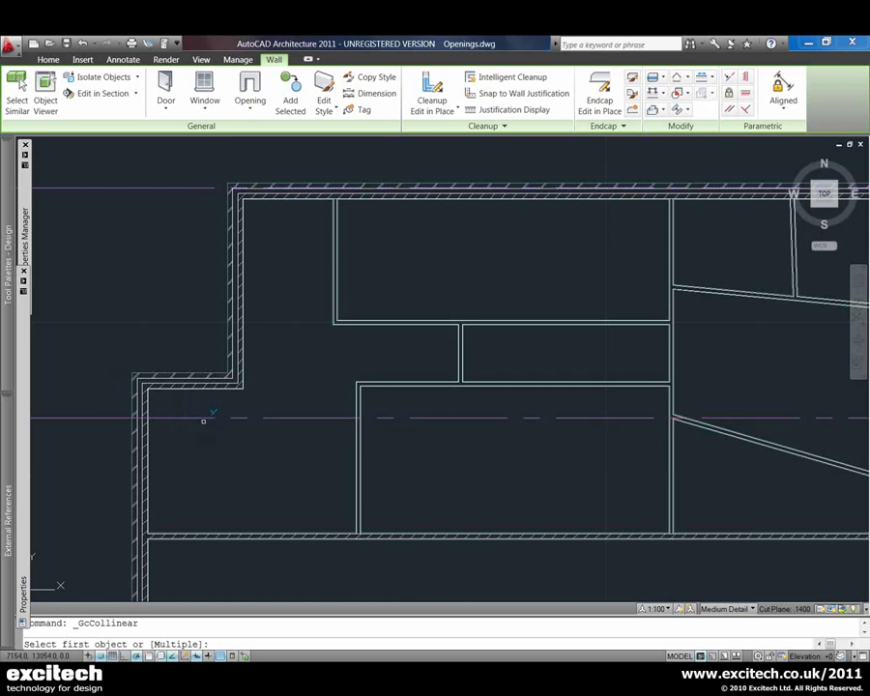
left_click(204, 417)
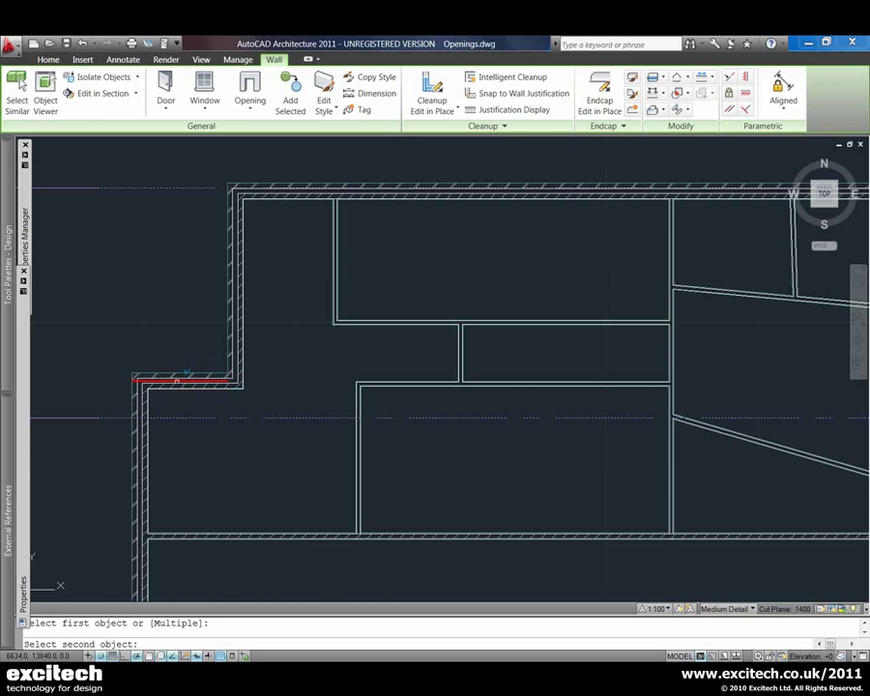
left_click(186, 375)
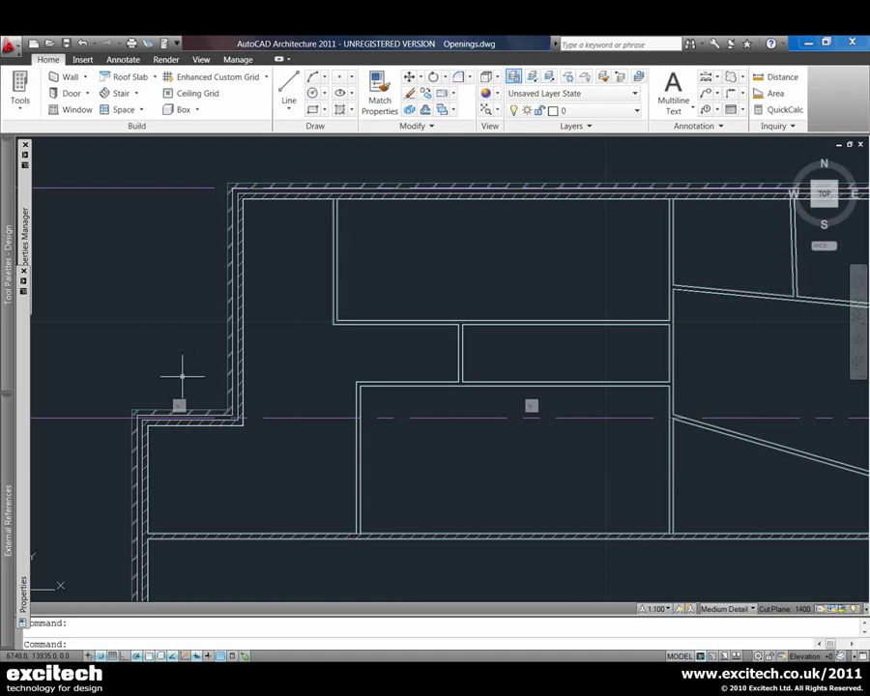
left_click(303, 416)
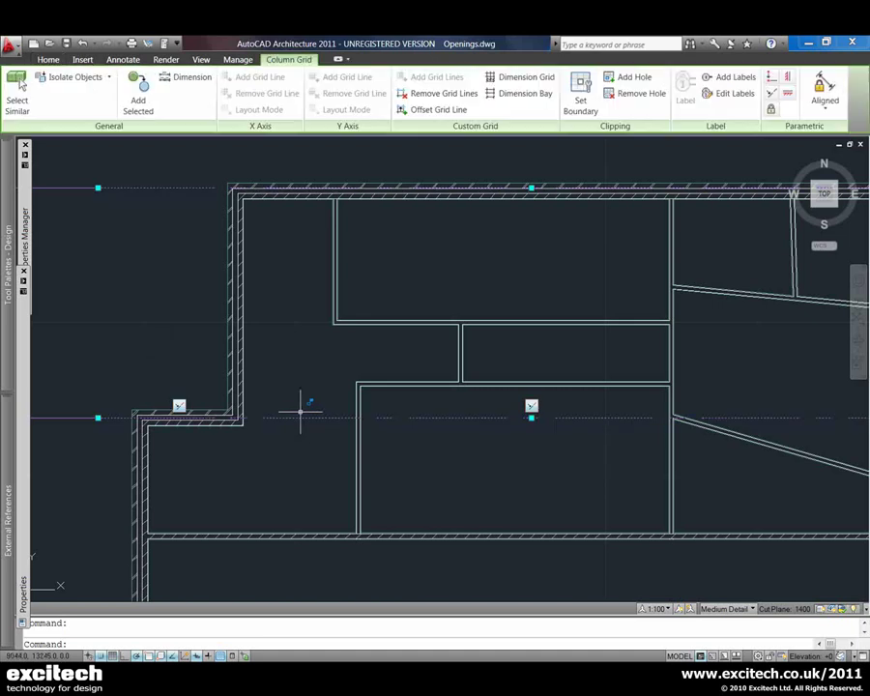
left_click(531, 417)
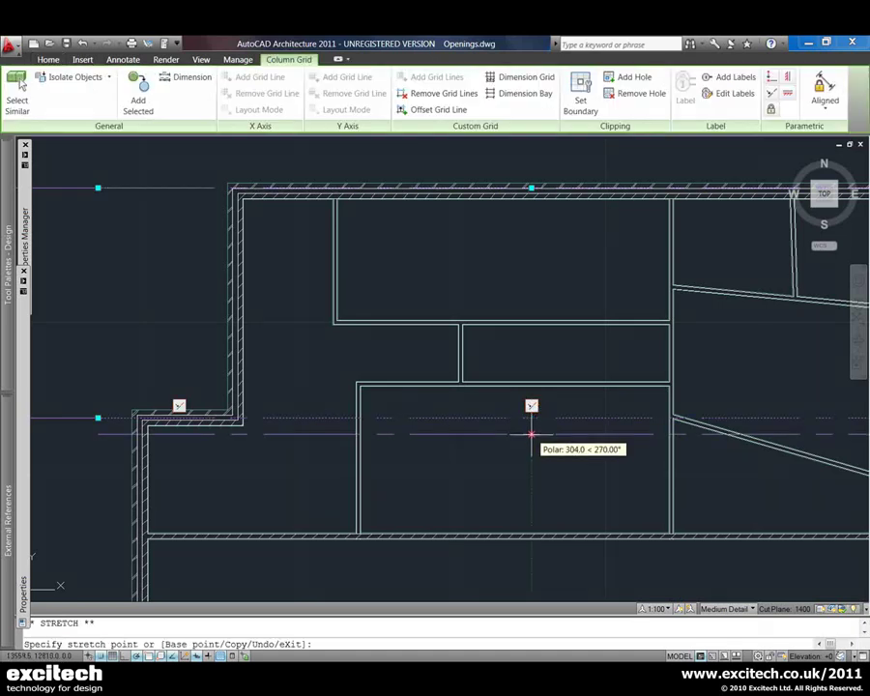
left_click(530, 437)
left_click(530, 436)
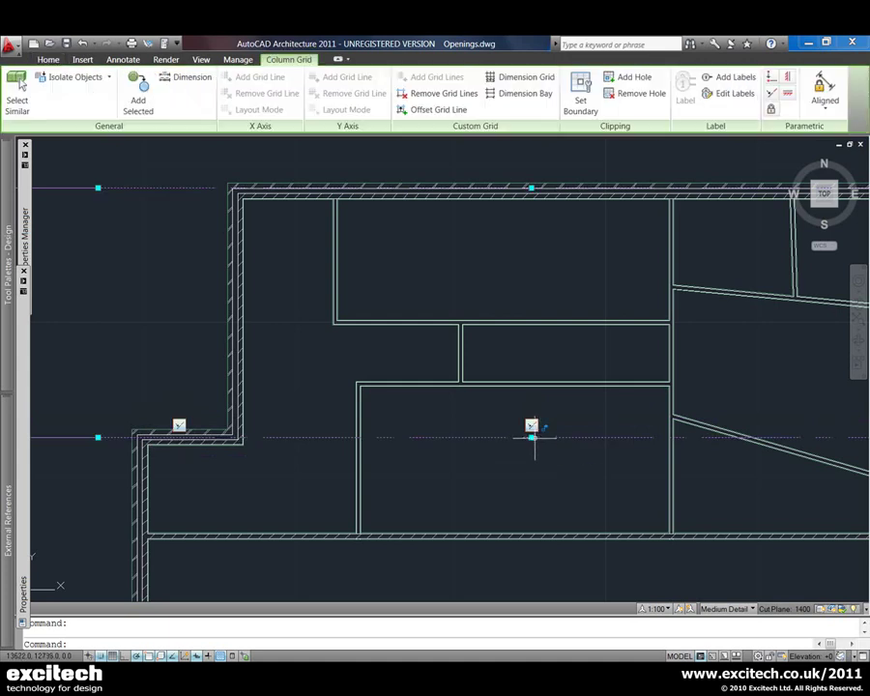
left_click(530, 437)
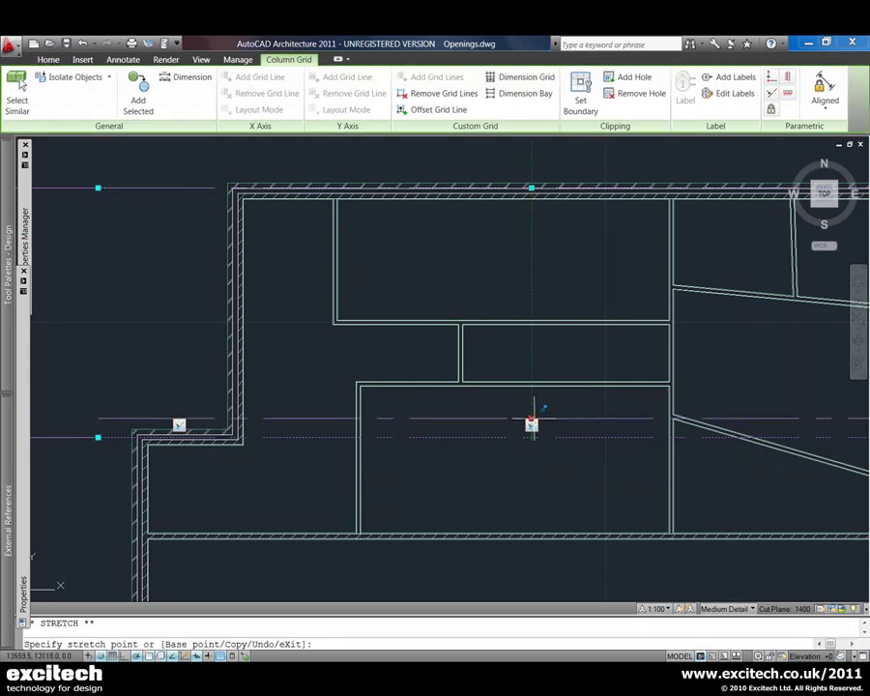
left_click(531, 418)
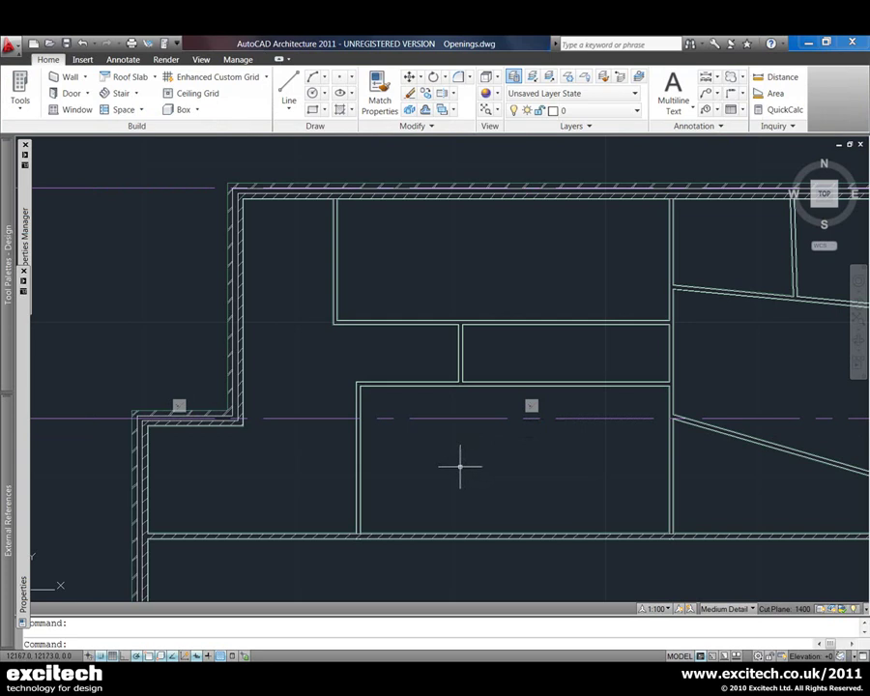
left_click(336, 307)
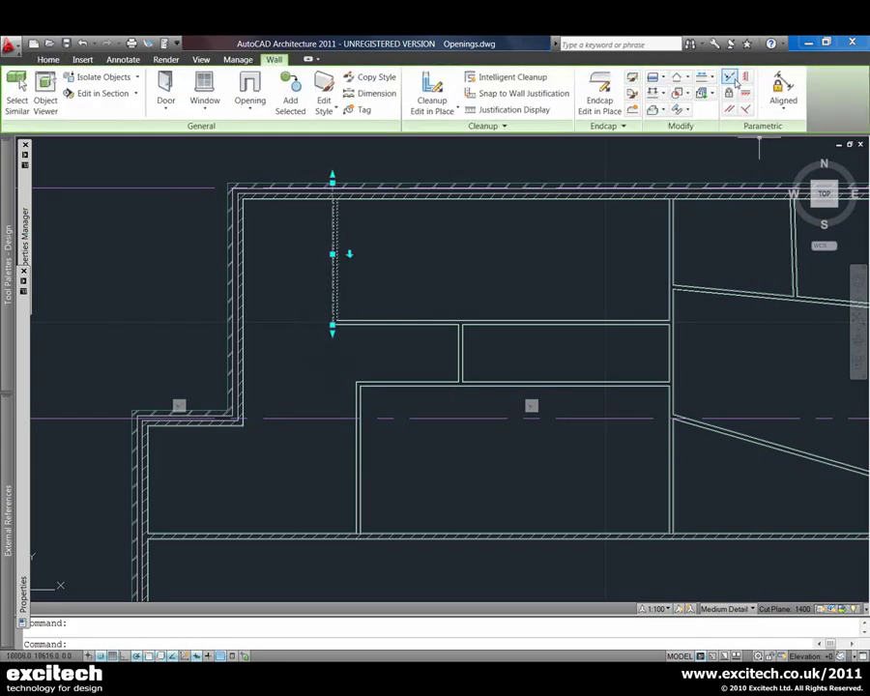
Step: Constrain the lower vertical interior wall collinear with the upper one, shifting it left
left_click(730, 77)
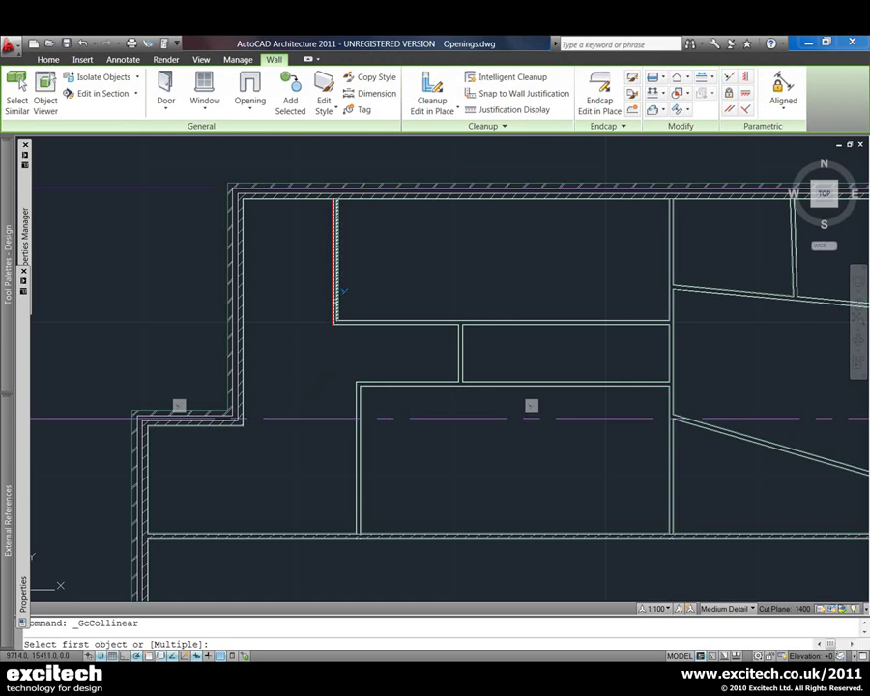
left_click(333, 307)
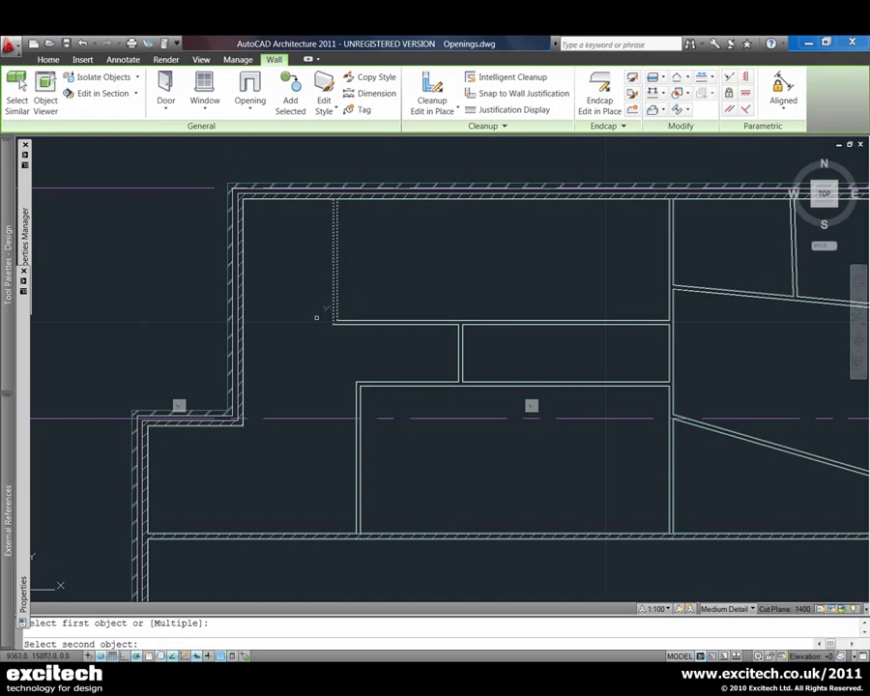
left_click(355, 440)
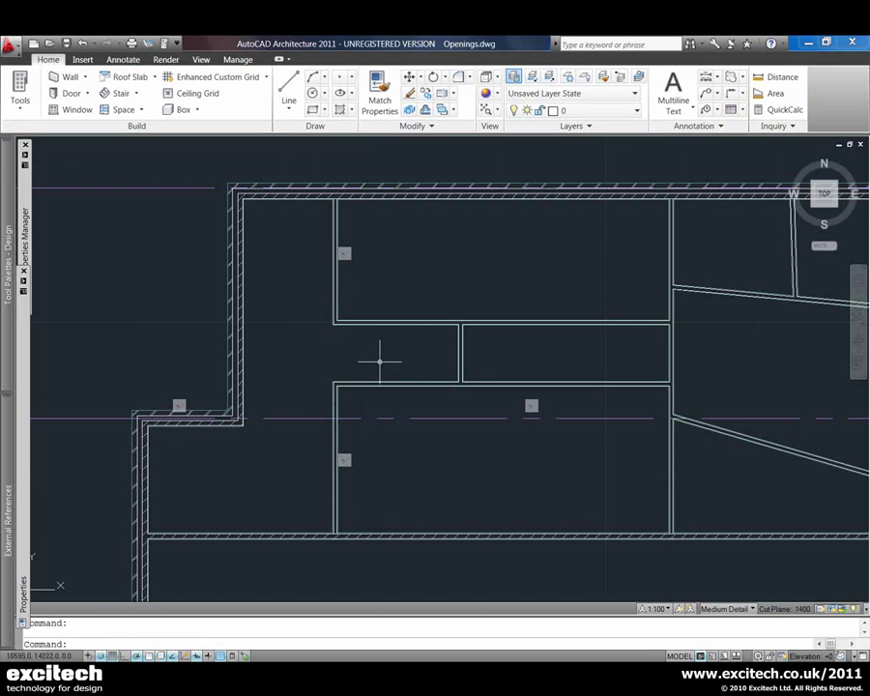
middle_click_drag(364, 357, 371, 362)
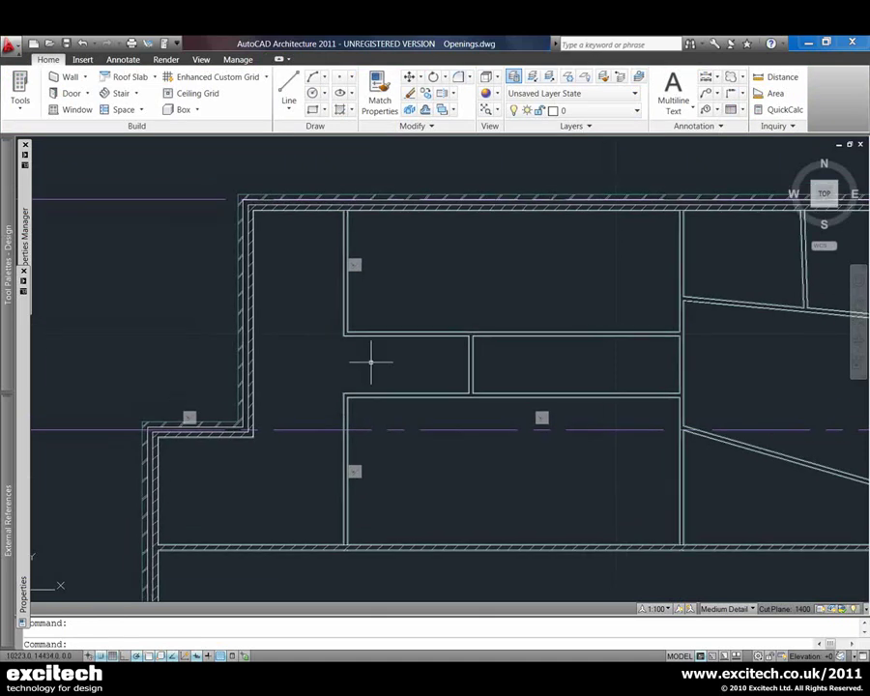
scroll(371, 325, "up", 1)
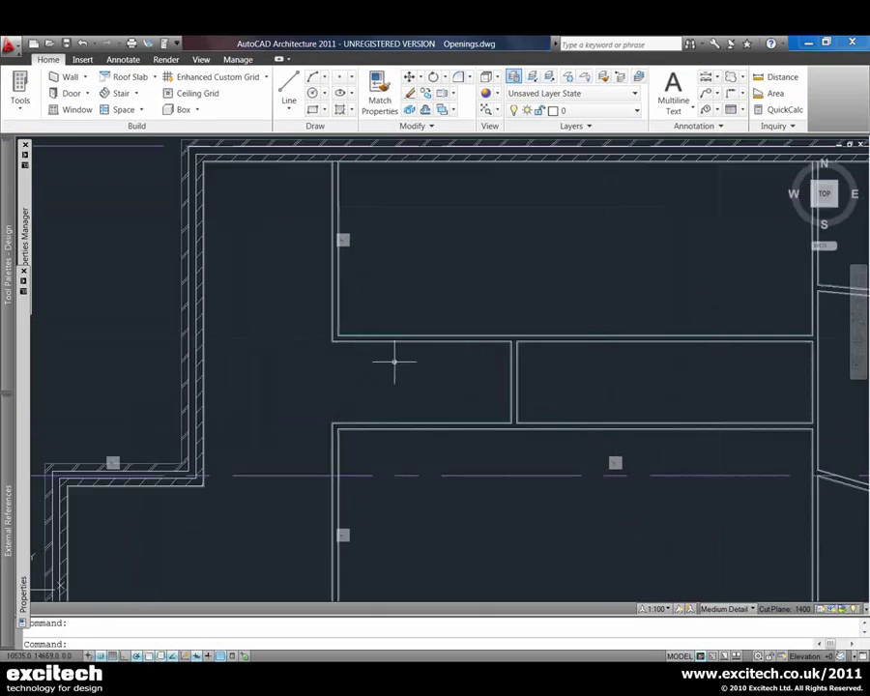
Step: Add an aligned constraint d1=2000 between the vertical wall and the short interior wall
left_click(338, 317)
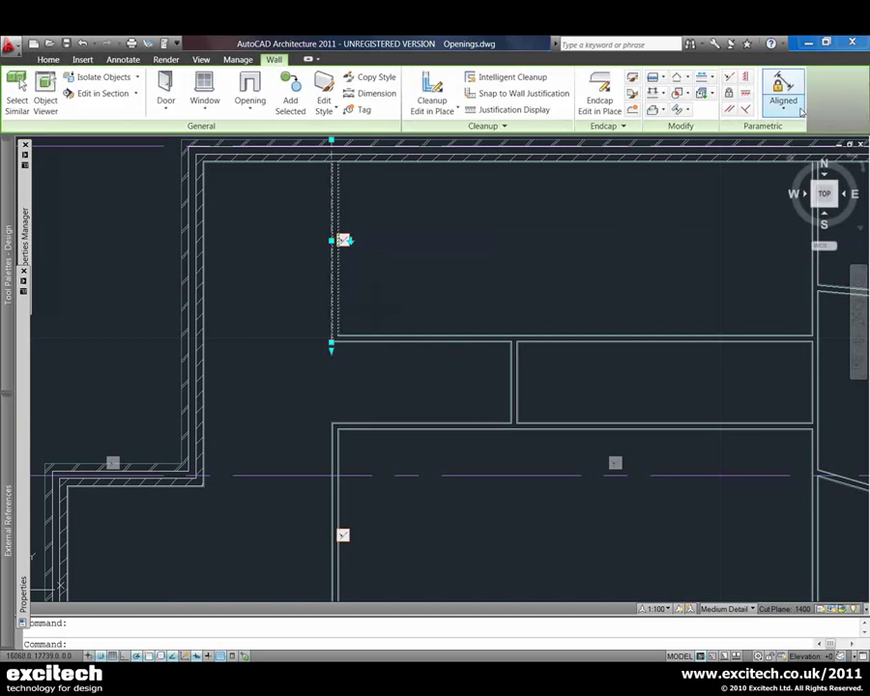
left_click(785, 89)
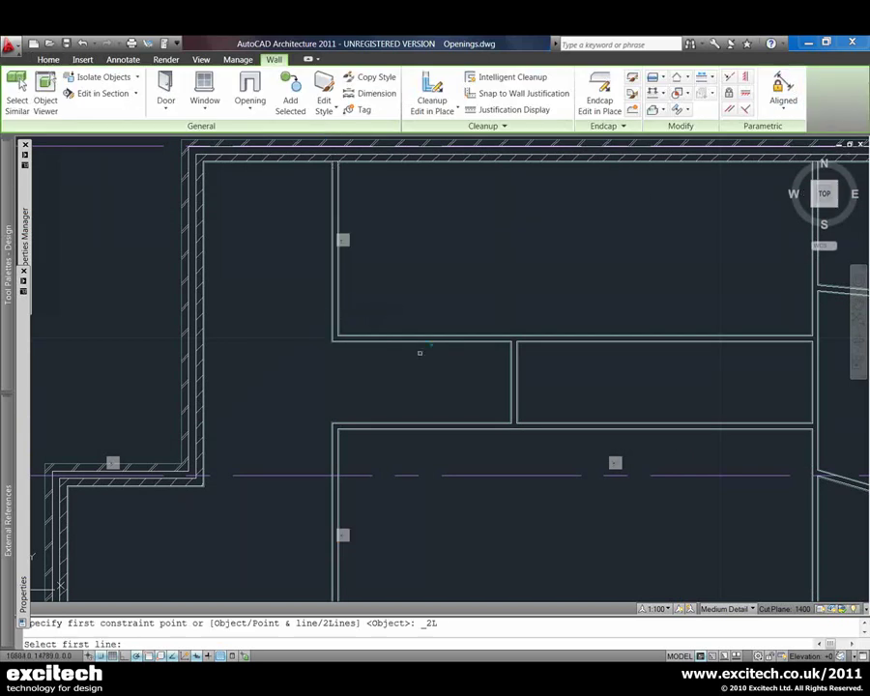
left_click(331, 315)
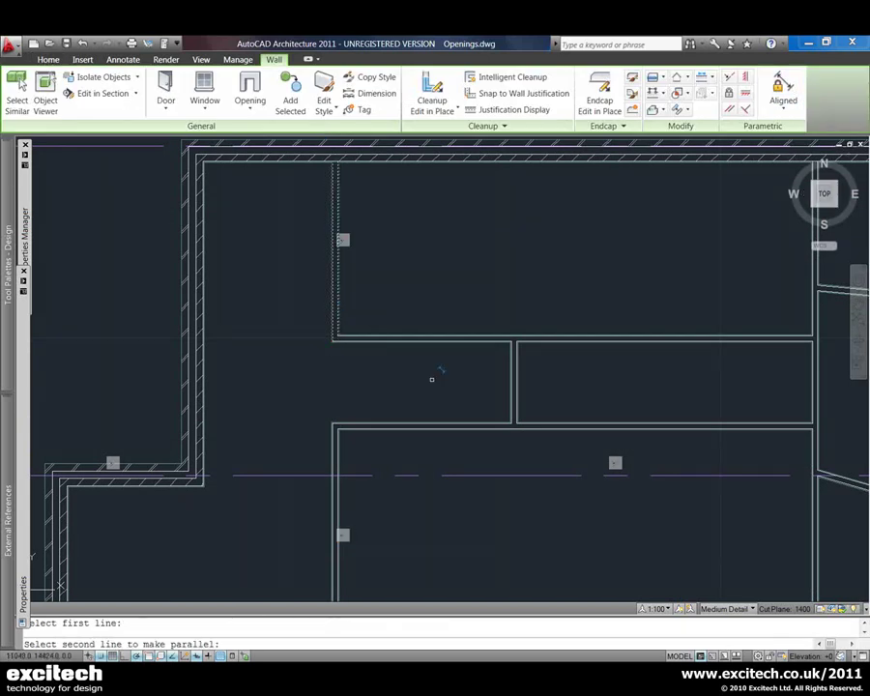
left_click(509, 360)
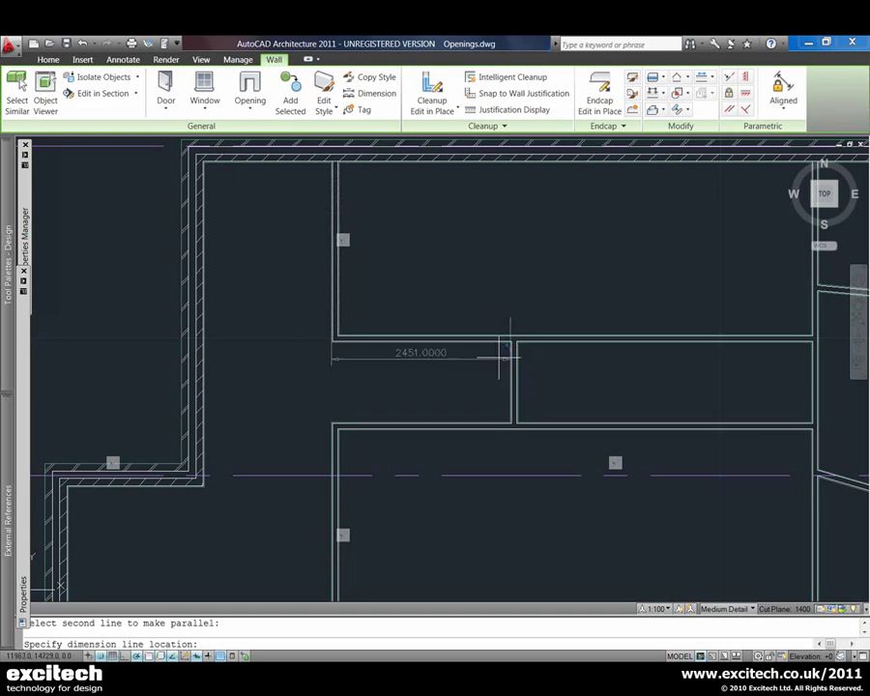
left_click(454, 283)
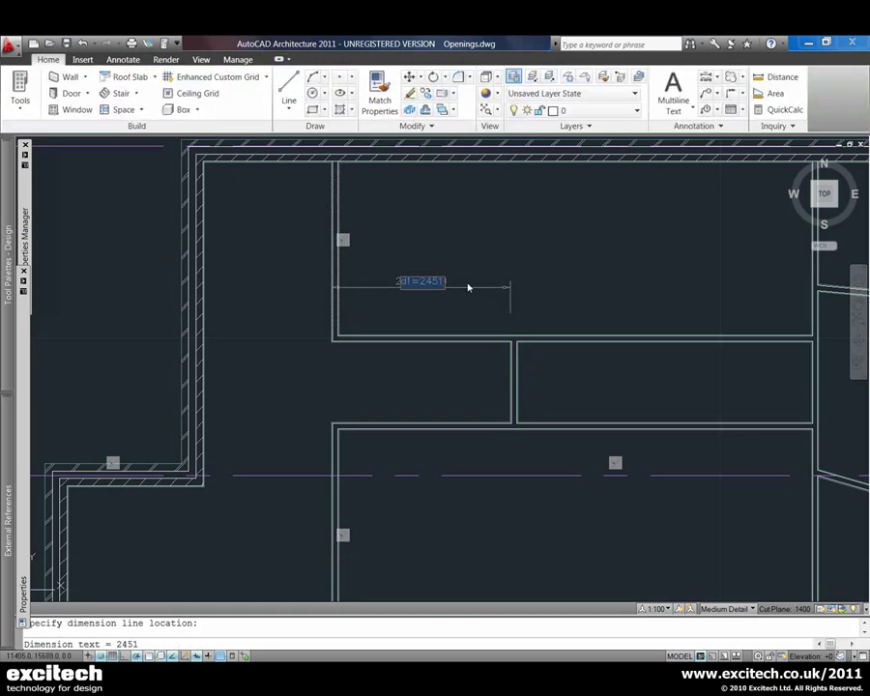
type("2")
key("Return")
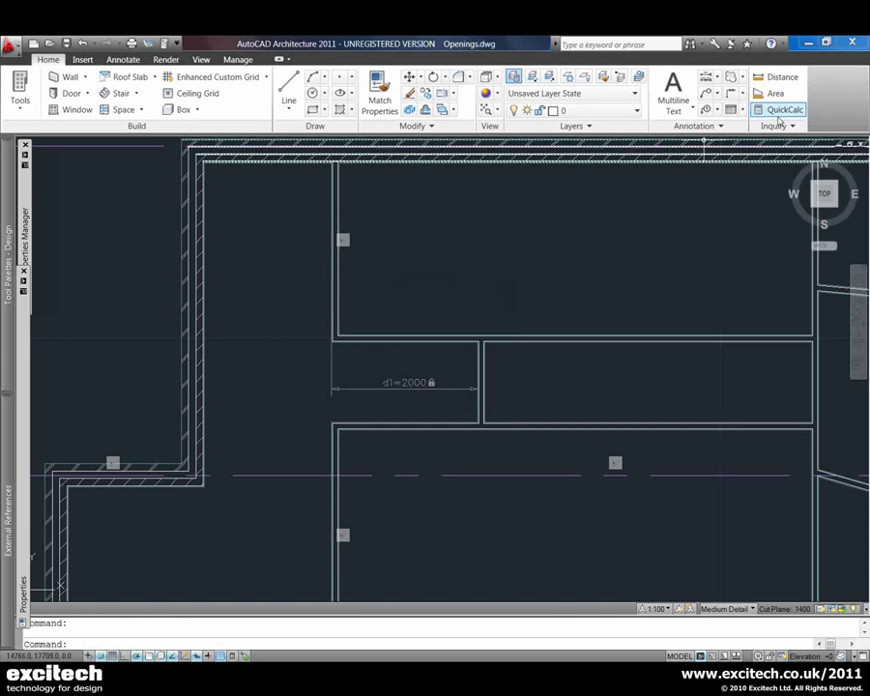
left_click(338, 301)
left_click(782, 89)
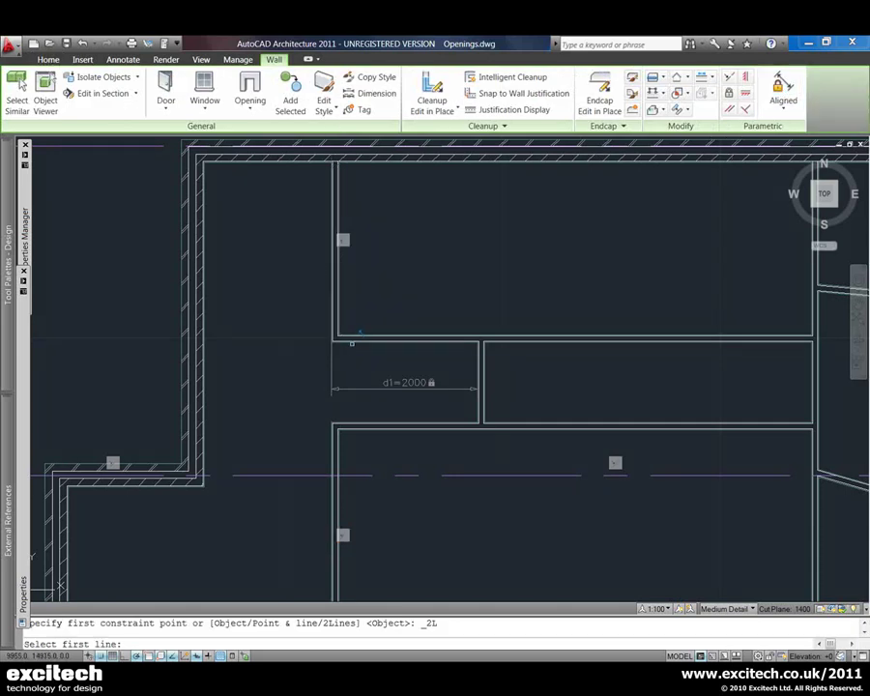
Step: Lock the gap between the two horizontal interior walls with an aligned constraint d2=1100
left_click(351, 339)
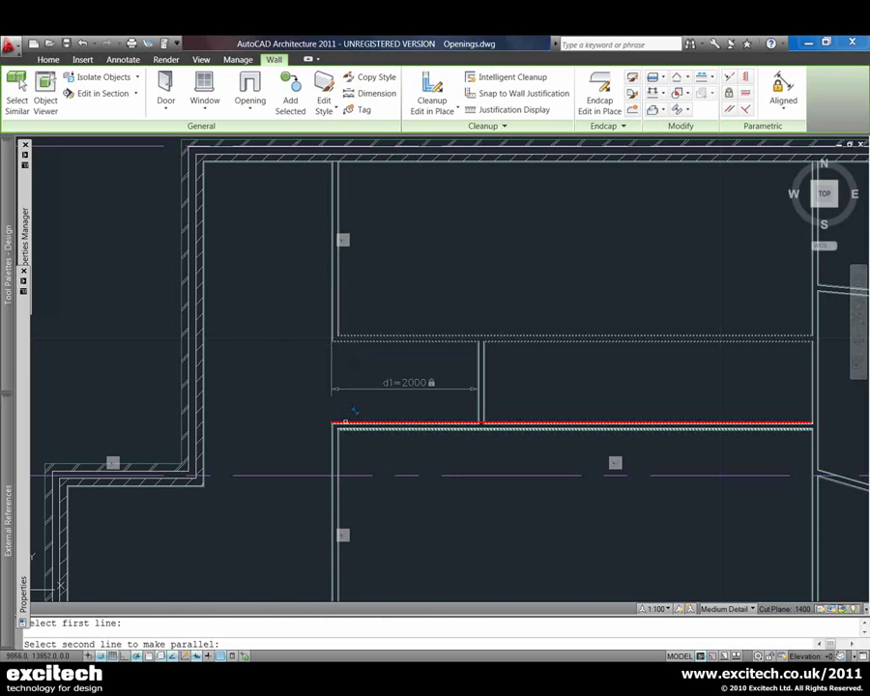
left_click(354, 411)
left_click(286, 383)
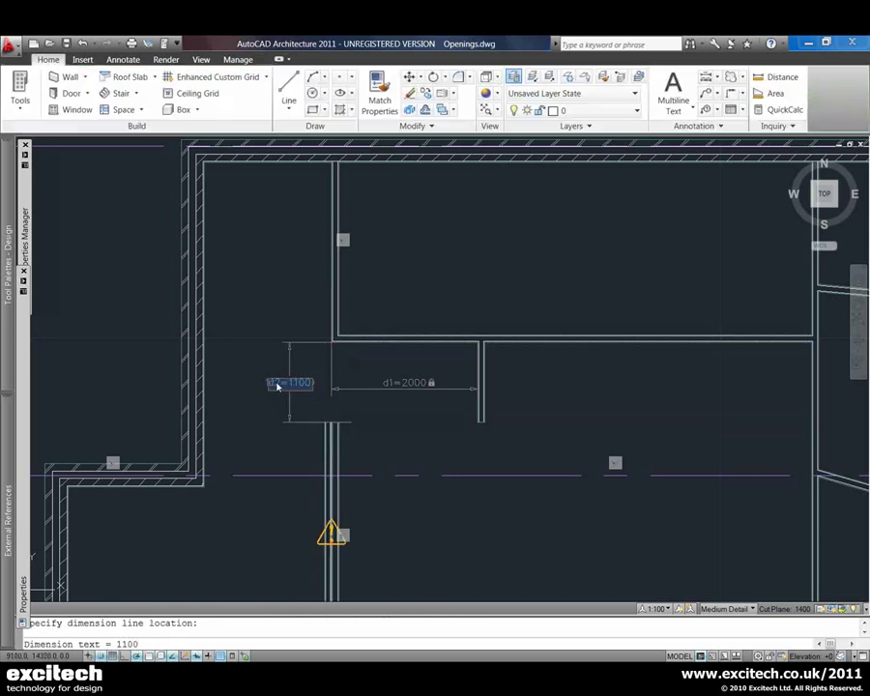
key("Return")
mouse_move(458, 476)
middle_mouse_down()
mouse_move(448, 422)
mouse_move(423, 471)
middle_mouse_up()
scroll(427, 435, "down", 3)
scroll(435, 439, "up", 1)
scroll(435, 458, "up", 2)
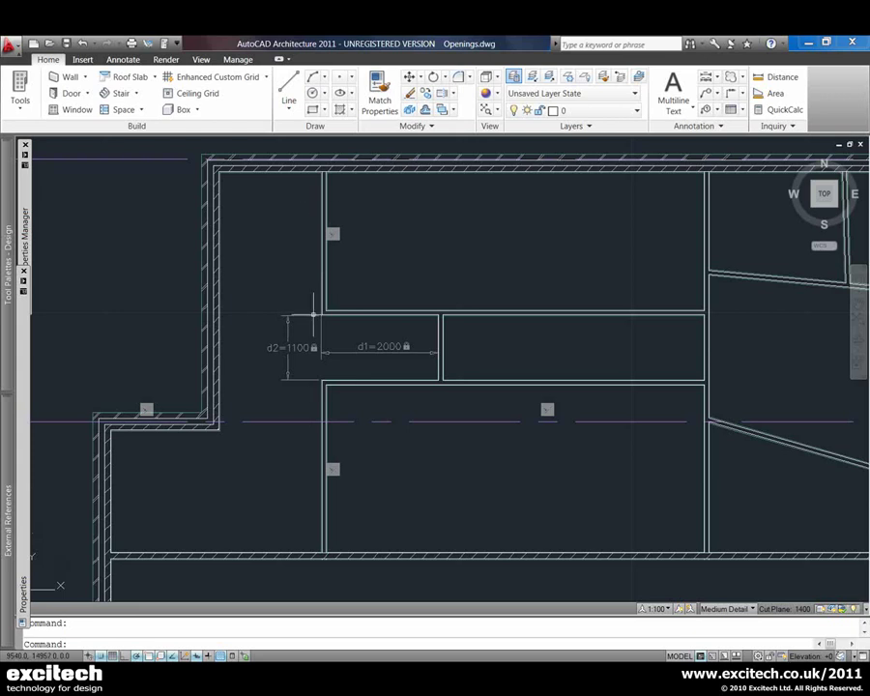
left_click(322, 193)
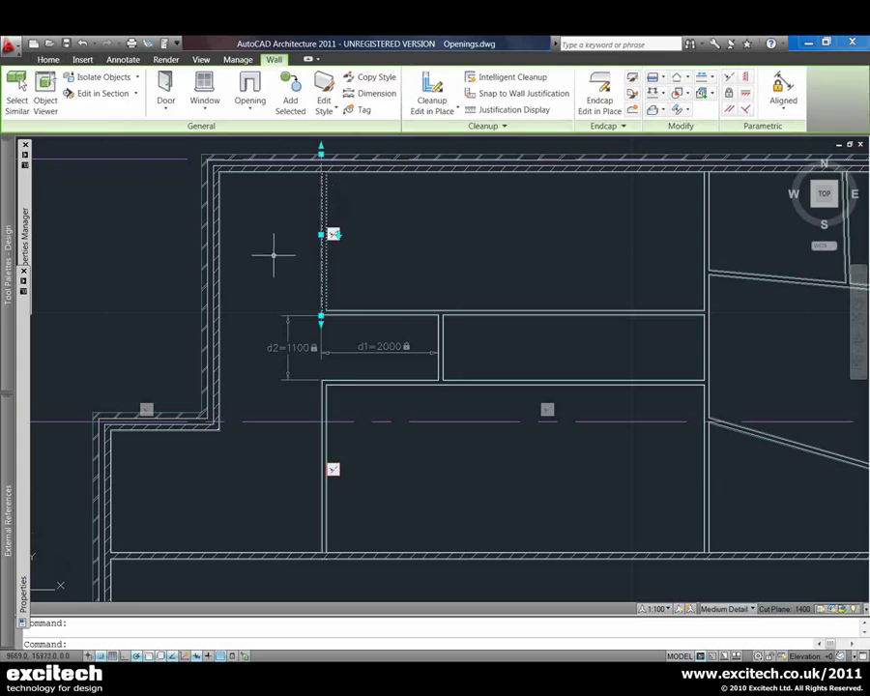
Step: Stretch the vertical wall to the right, then select the d1 constraint below d2
left_click(325, 234)
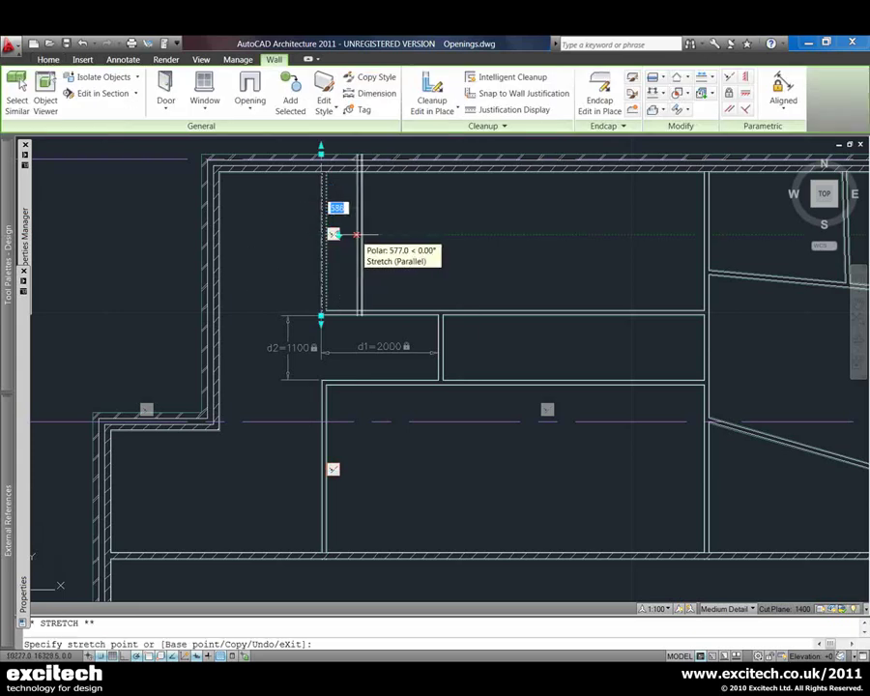
left_click(376, 237)
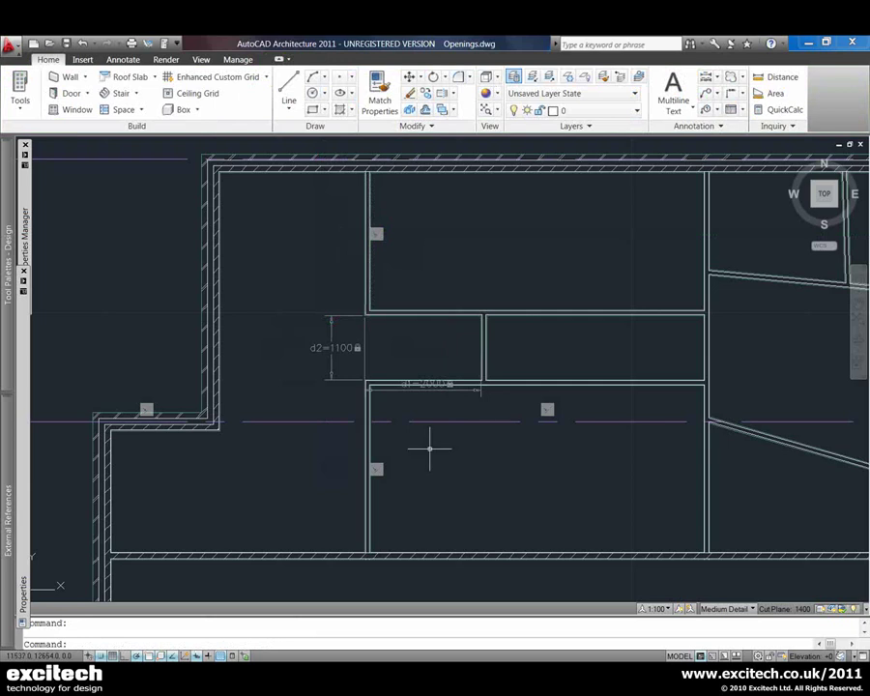
left_click(429, 385)
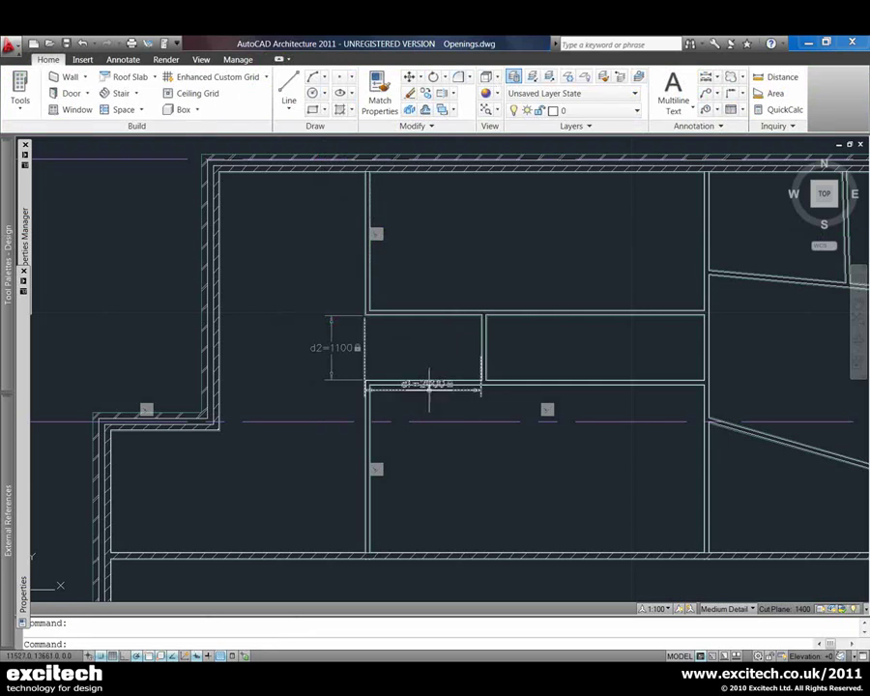
left_click(423, 386)
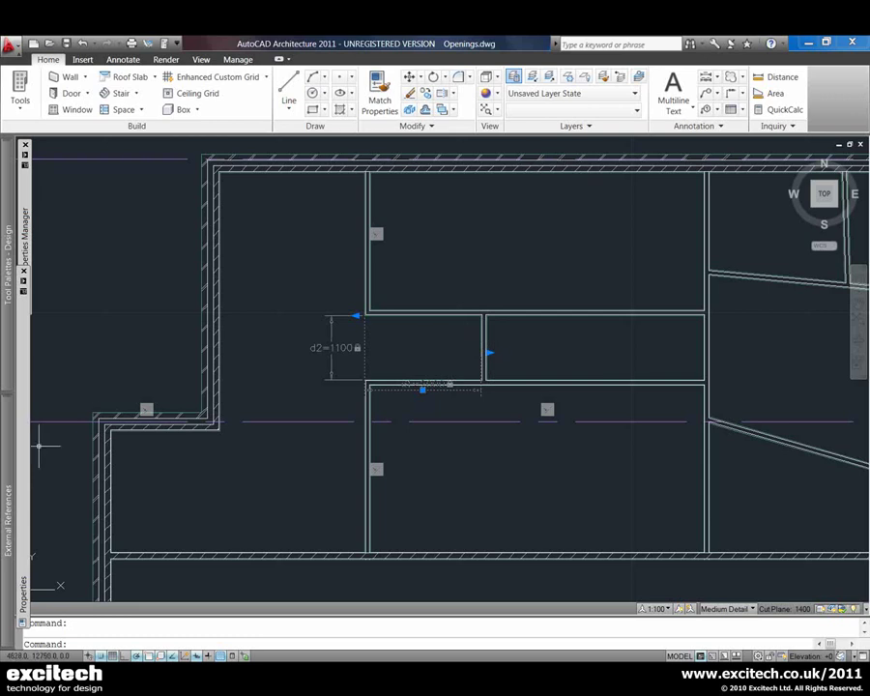
Step: Change the d1 constraint expression from 2000 to 1500 in the Properties palette
mouse_move(21, 447)
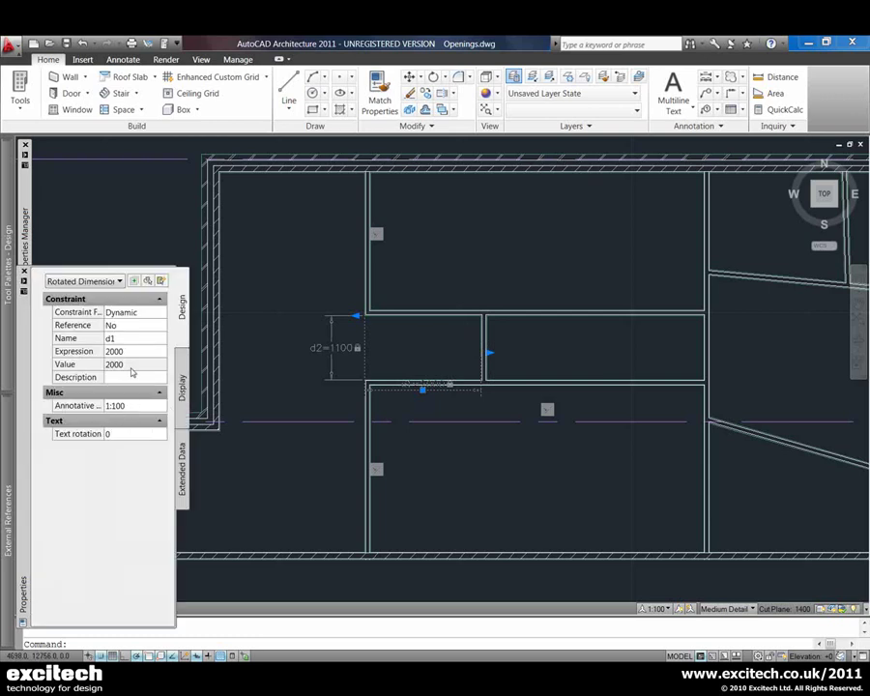
left_click(136, 353)
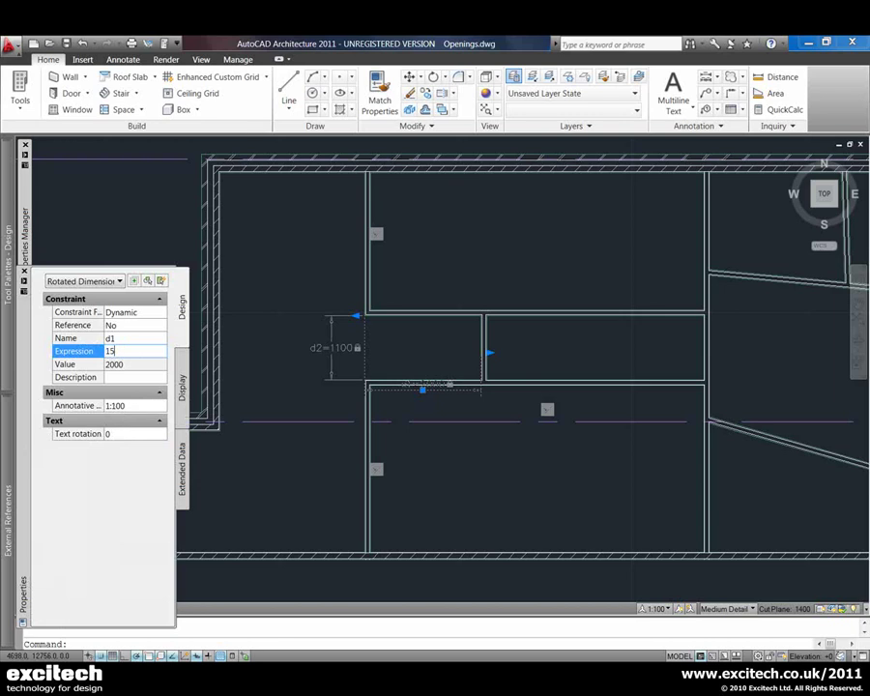
key("Return")
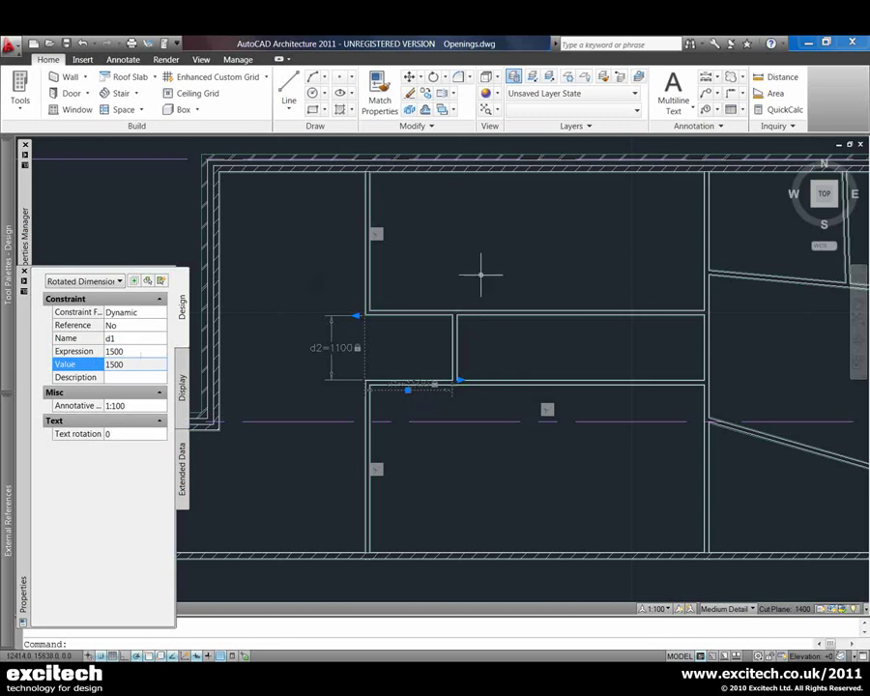
mouse_move(459, 268)
middle_mouse_down()
mouse_move(443, 258)
mouse_move(417, 270)
mouse_move(254, 289)
middle_mouse_up()
scroll(441, 268, "down", 3)
scroll(430, 341, "up", 2)
middle_click_drag(430, 342, 396, 349)
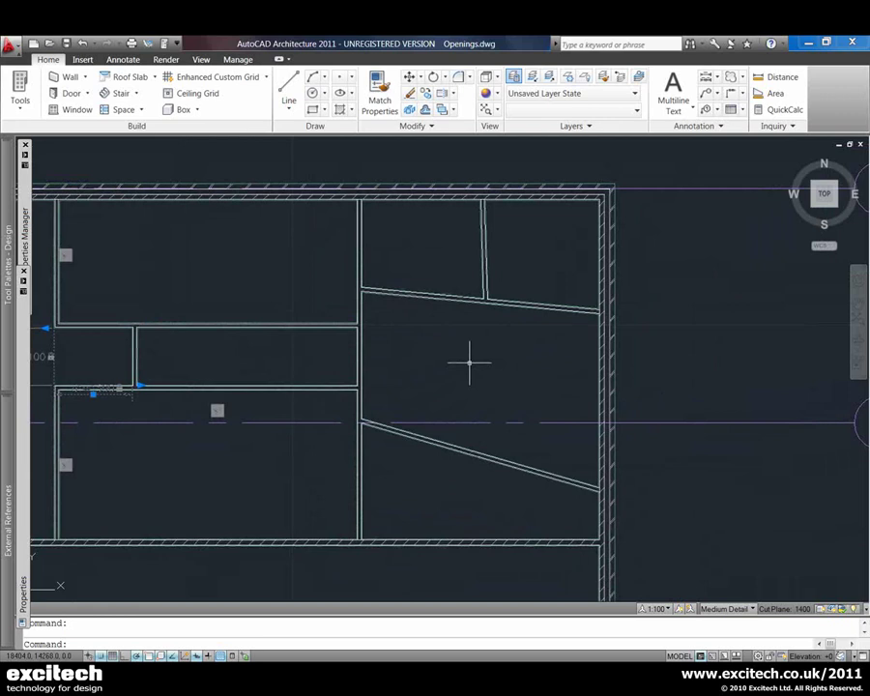
Step: Constrain the upper sloped wall parallel to the lower sloped wall
key("Escape")
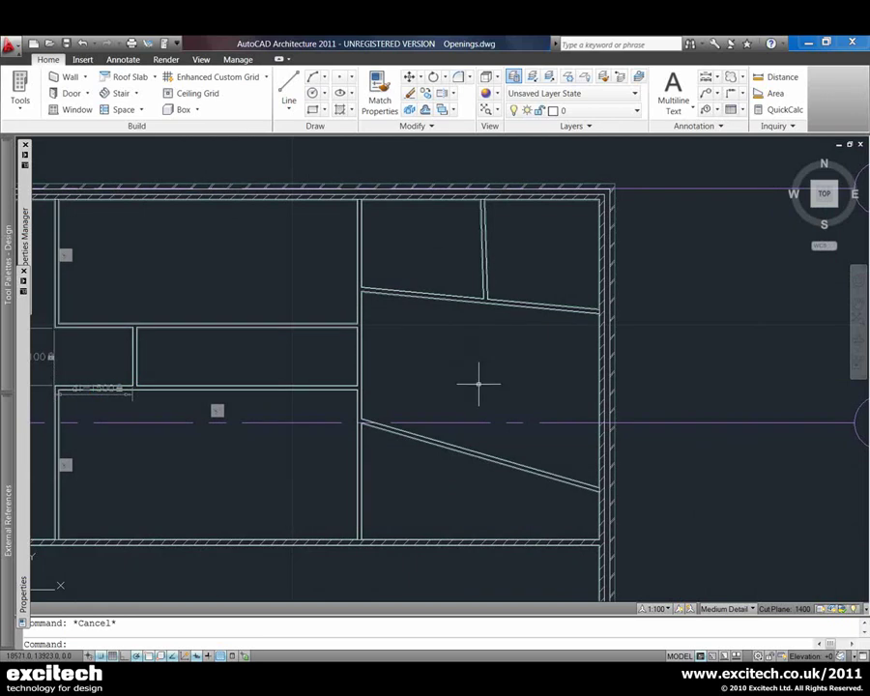
left_click(551, 305)
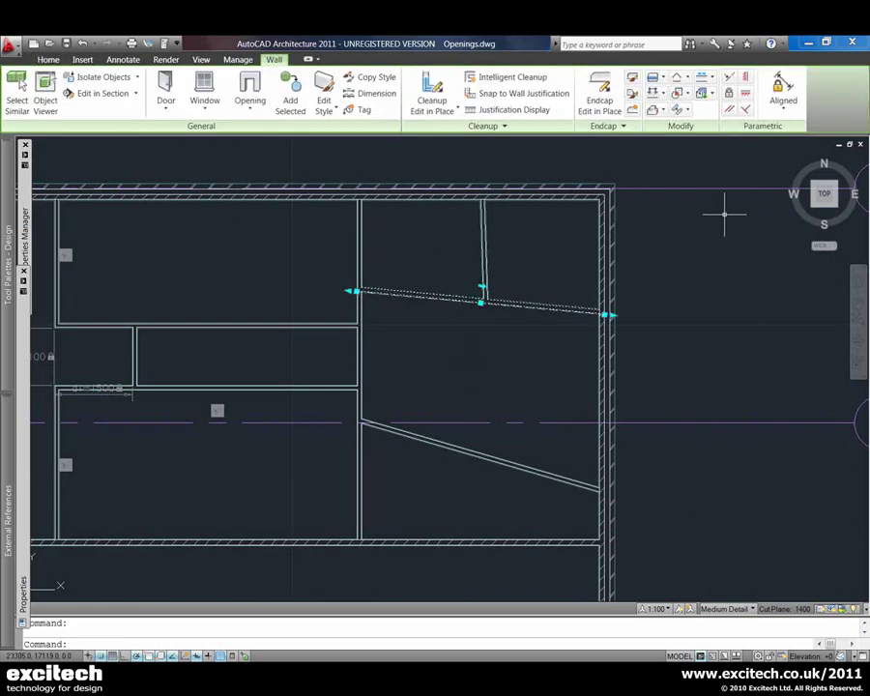
left_click(729, 110)
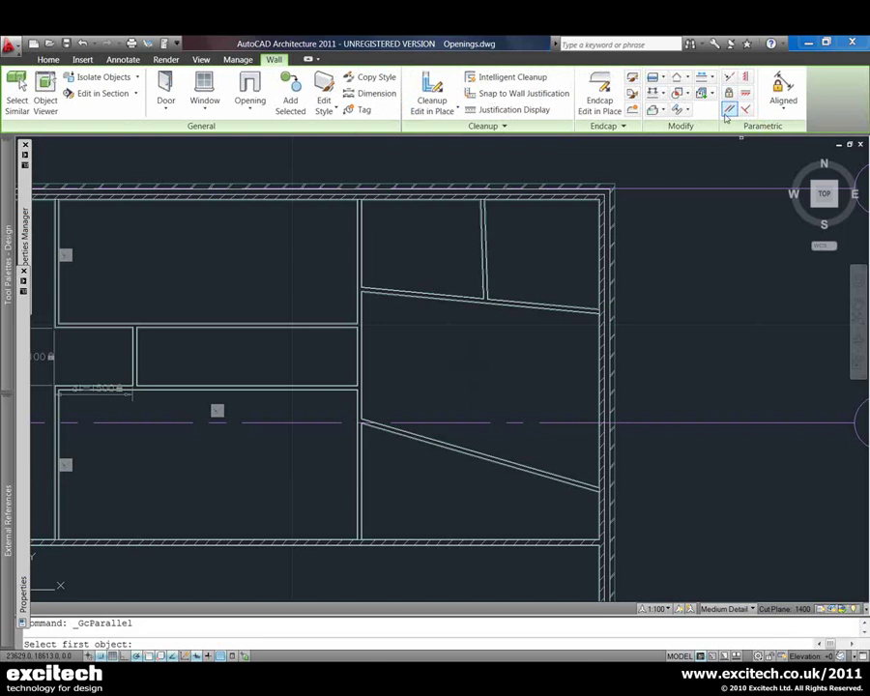
left_click(493, 462)
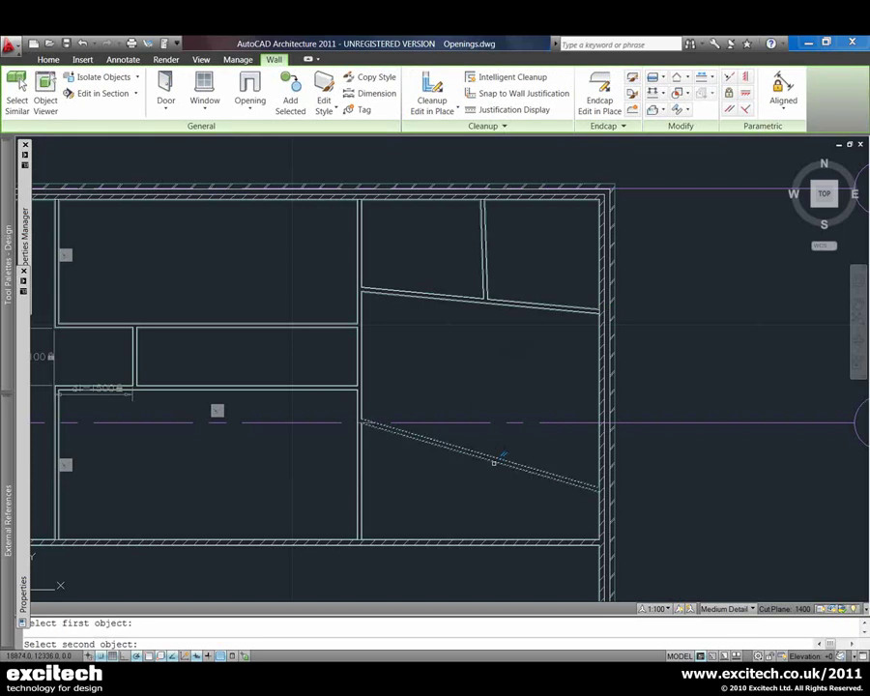
left_click(536, 305)
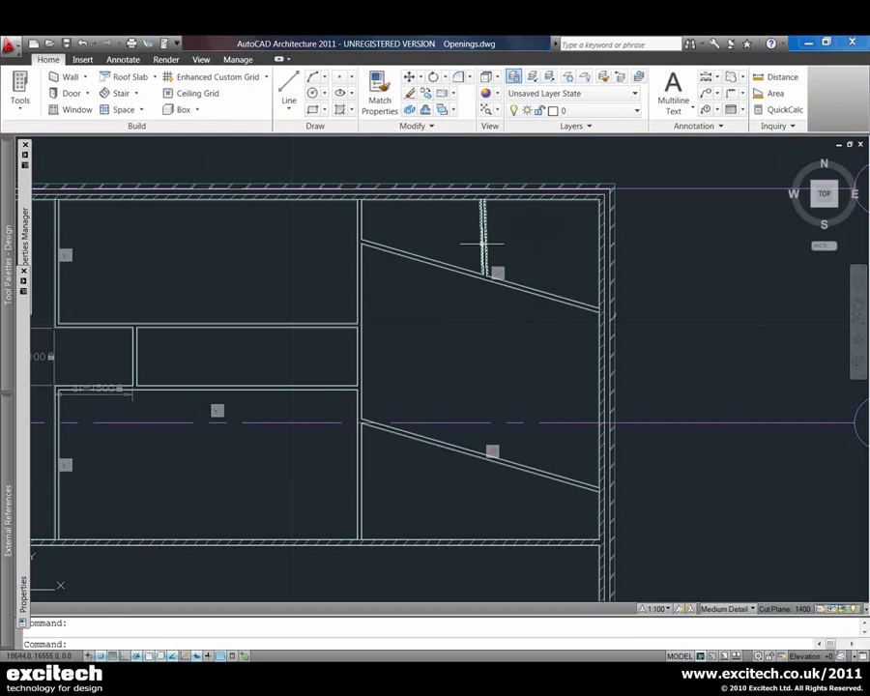
Step: Make the short wall above perpendicular to the upper sloped wall
left_click(520, 287)
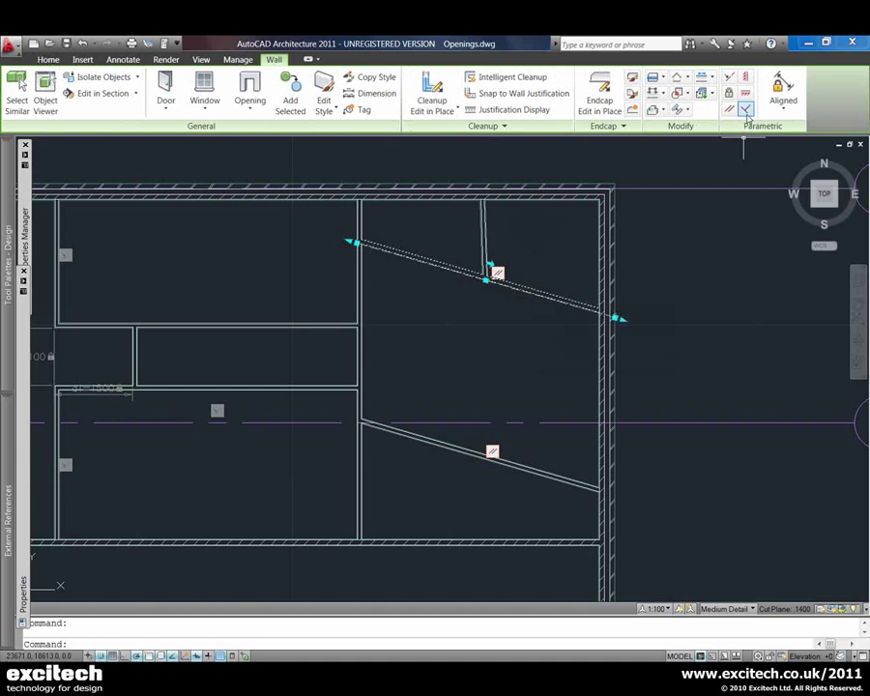
left_click(745, 108)
left_click(530, 284)
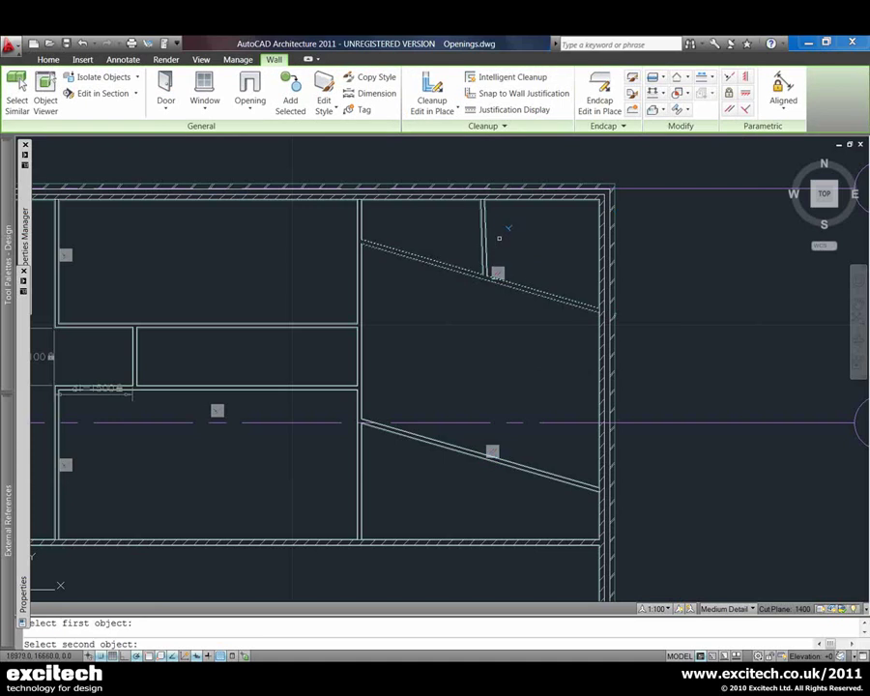
left_click(485, 237)
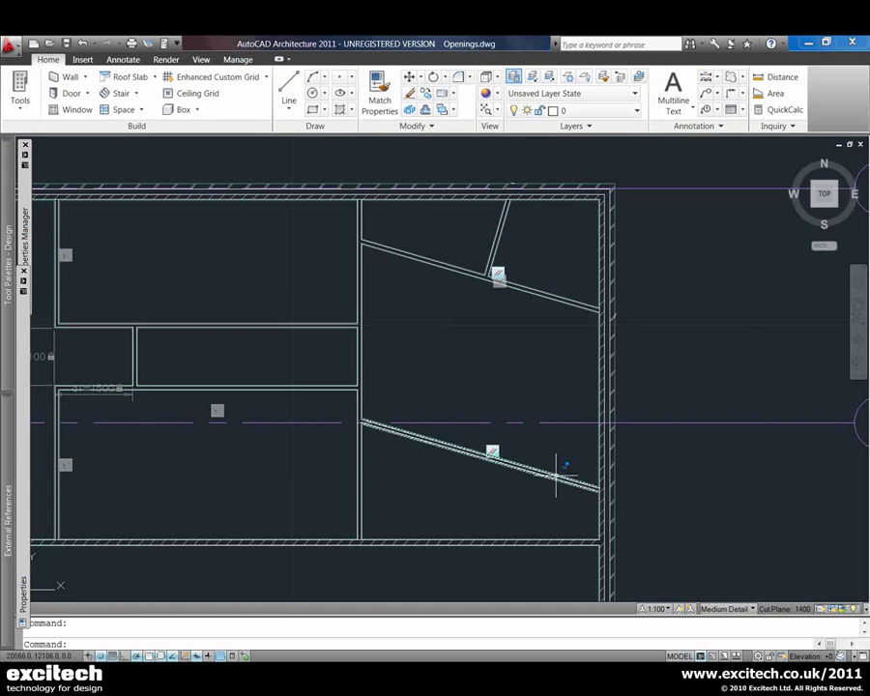
Step: Grip-stretch the ends of both sloped walls to test the parallel constraint
left_click(584, 306)
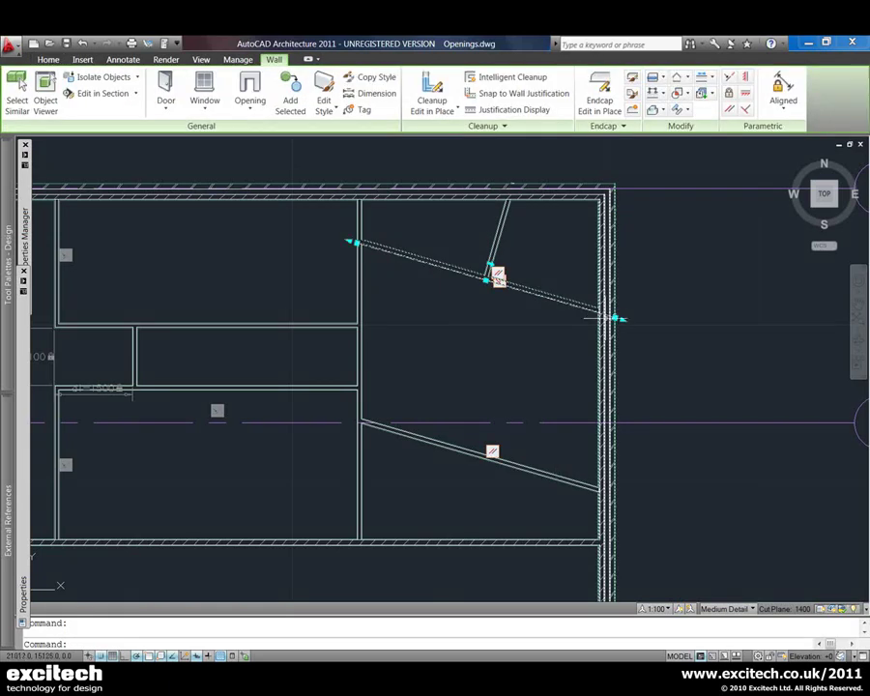
left_click(355, 242)
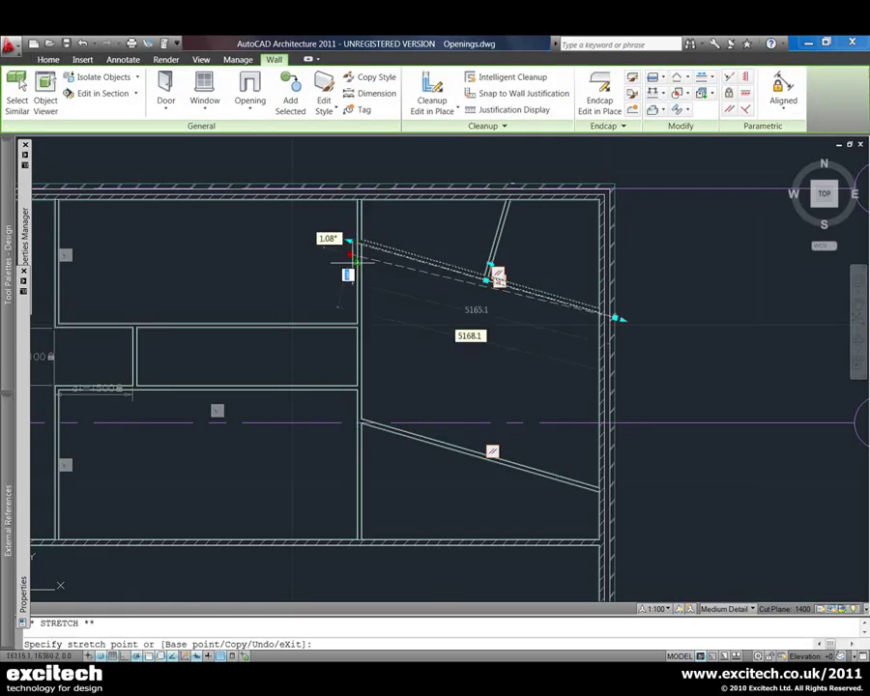
left_click(356, 276)
key("Escape")
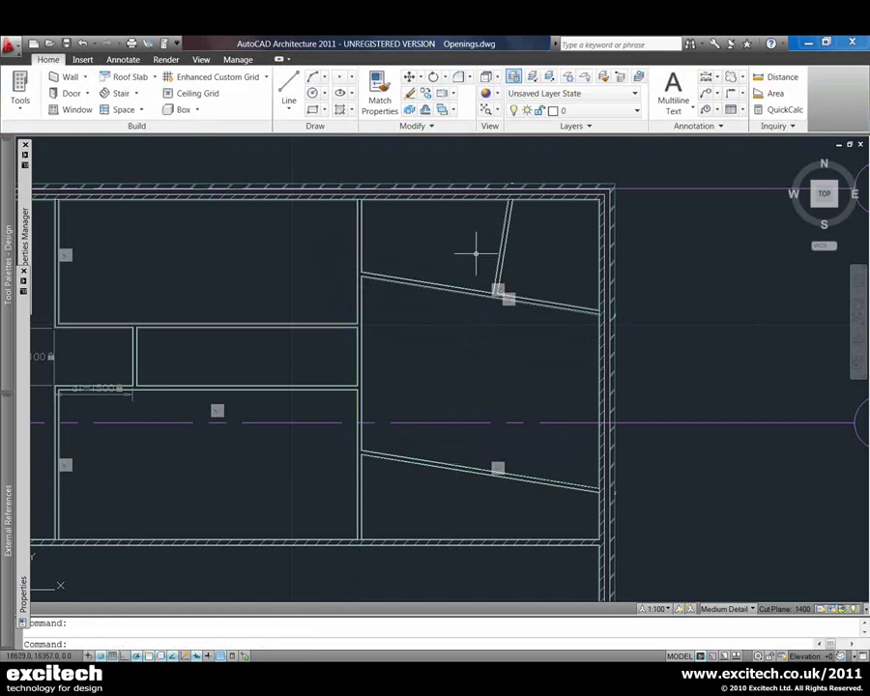
left_click(543, 481)
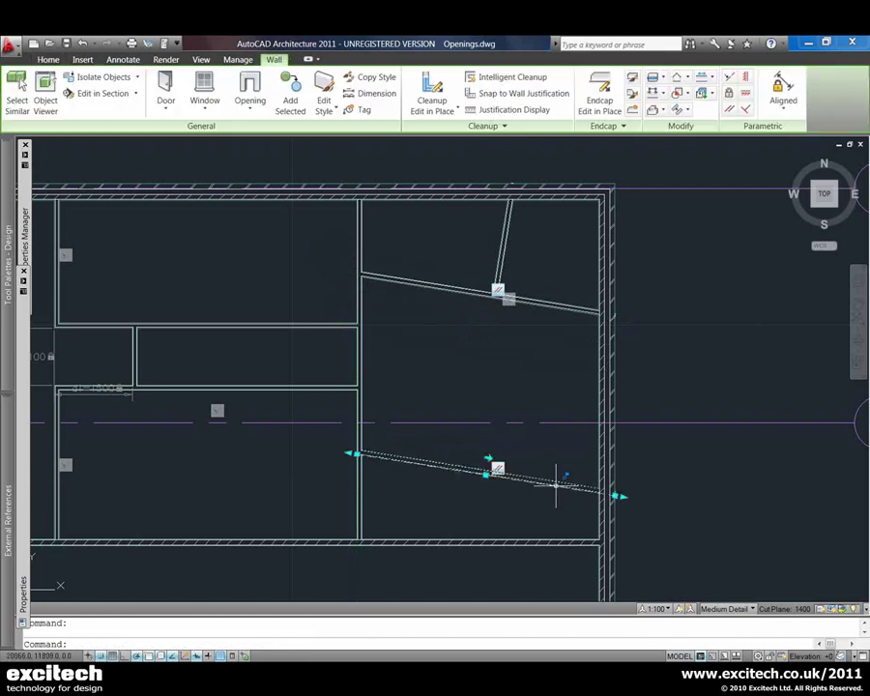
left_click(619, 495)
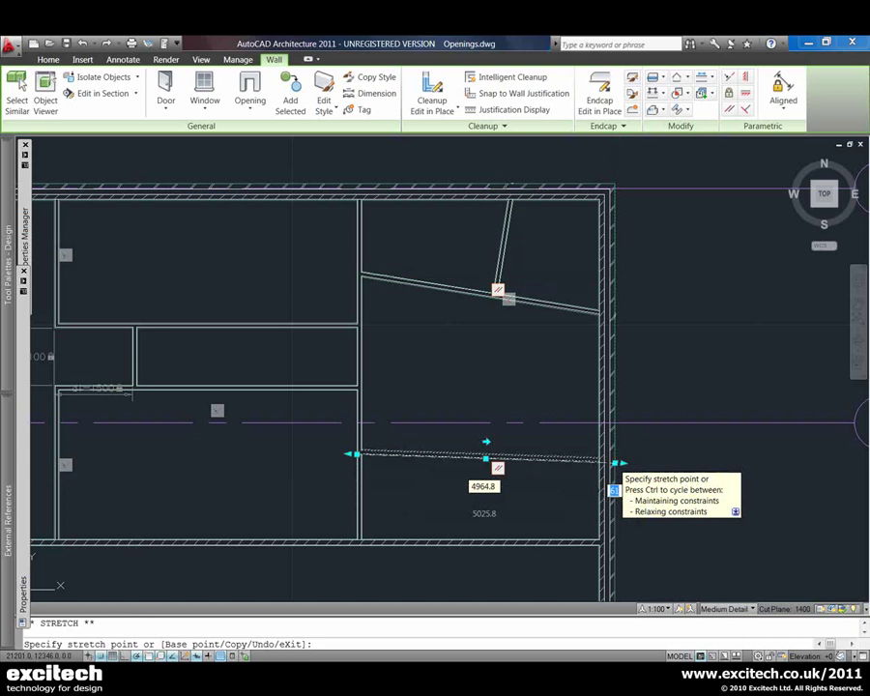
left_click(617, 462)
key("Escape")
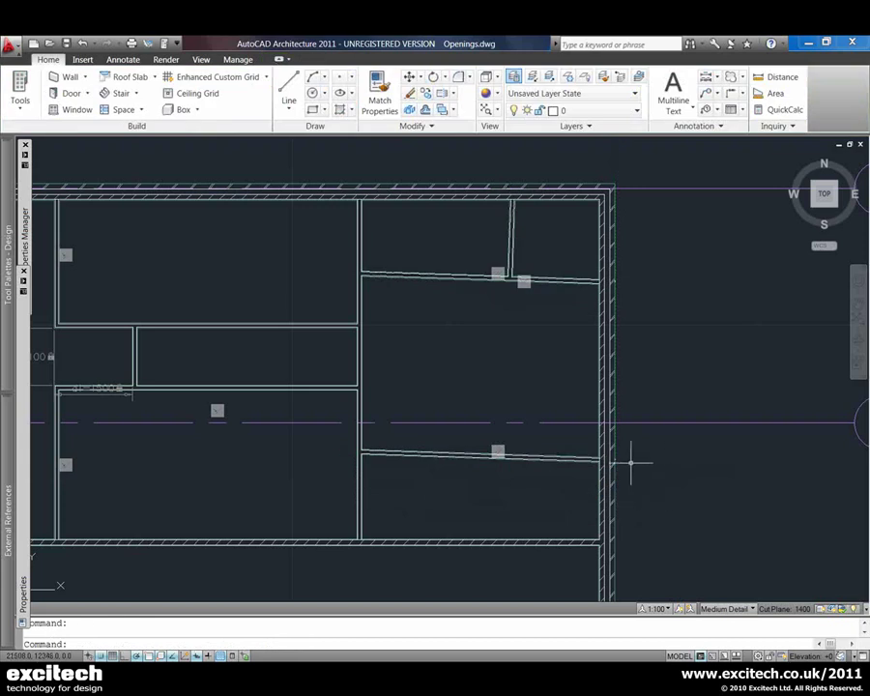
Step: Move the short wall left and lower the upper wall's right end to re-slope it
left_click(512, 237)
left_click(513, 233)
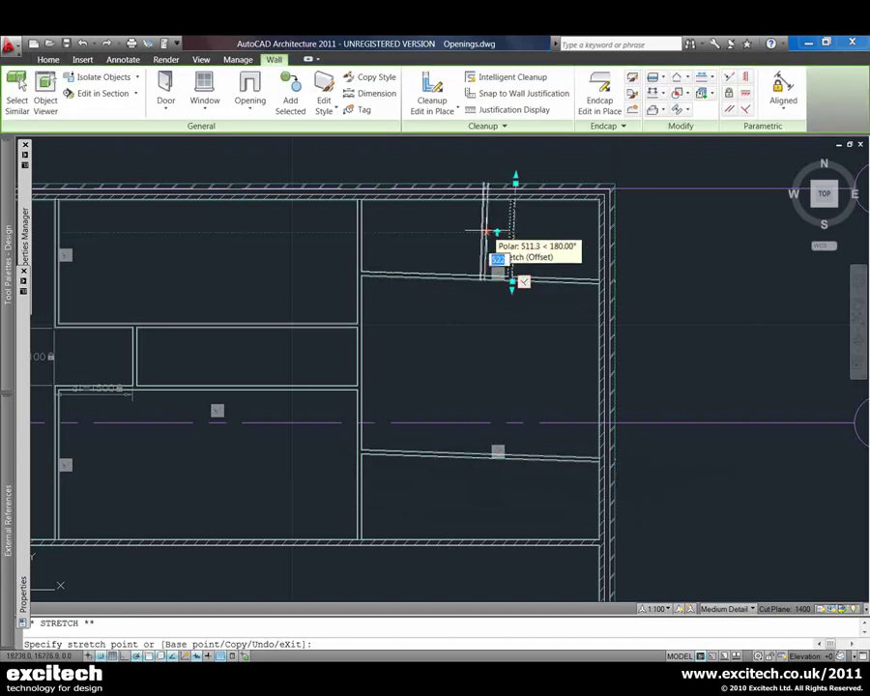
left_click(479, 232)
key("Escape")
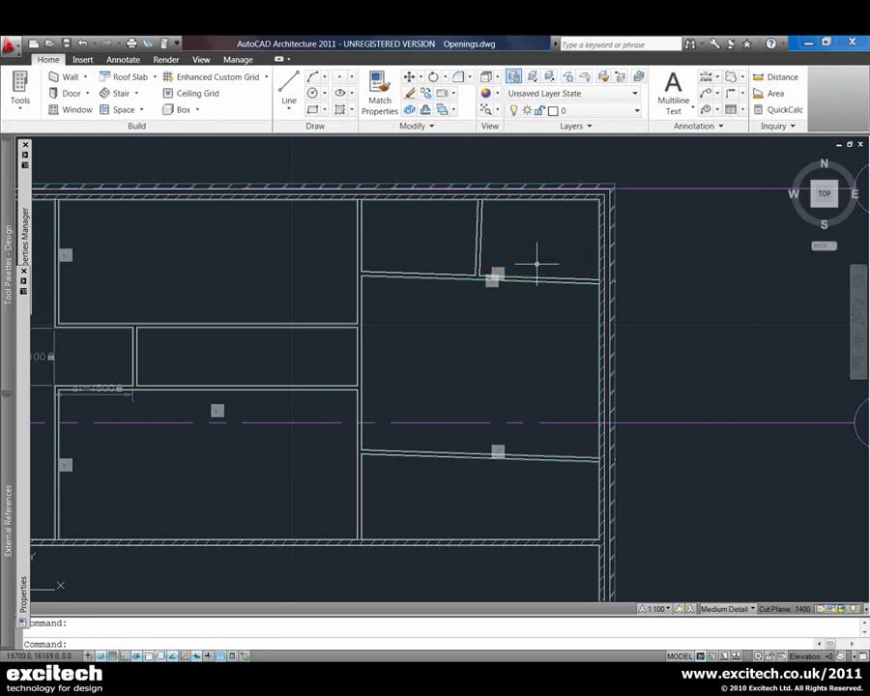
left_click(493, 277)
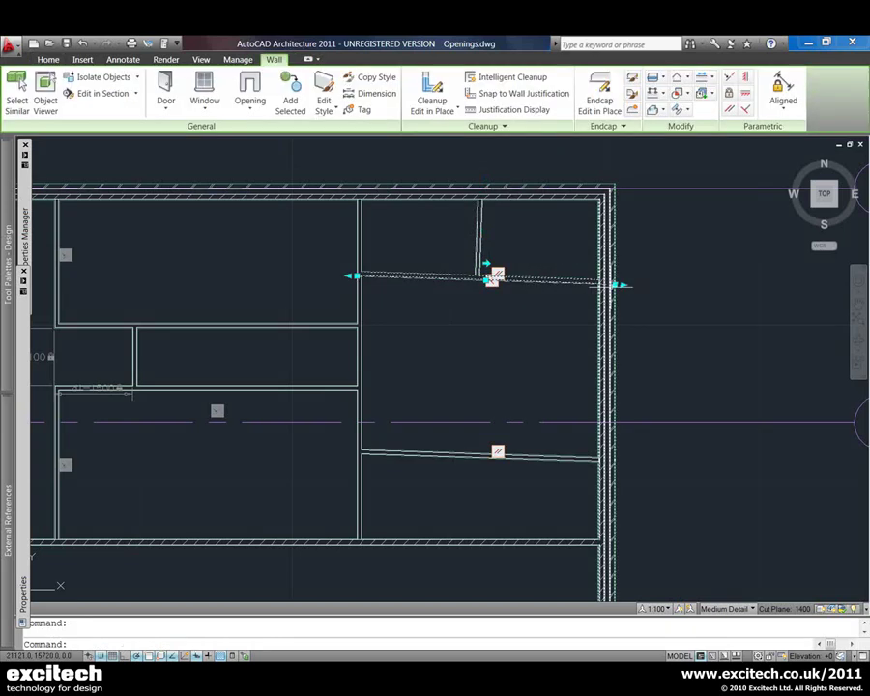
left_click(618, 285)
left_click(619, 323)
key("Escape")
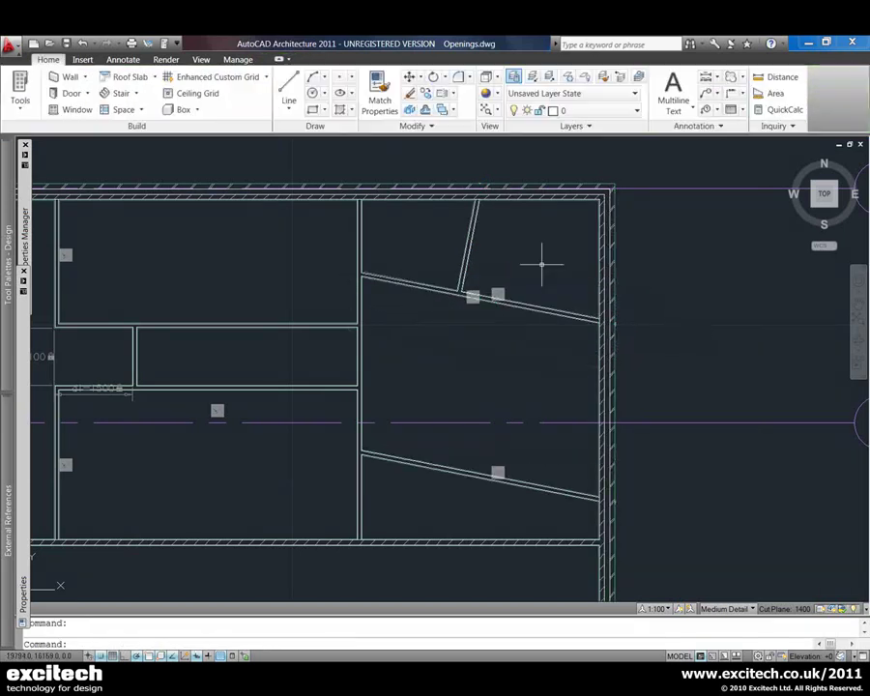
Step: Reposition the short angled wall and confirm the walls stay parallel and perpendicular
left_click(470, 237)
left_click(484, 240)
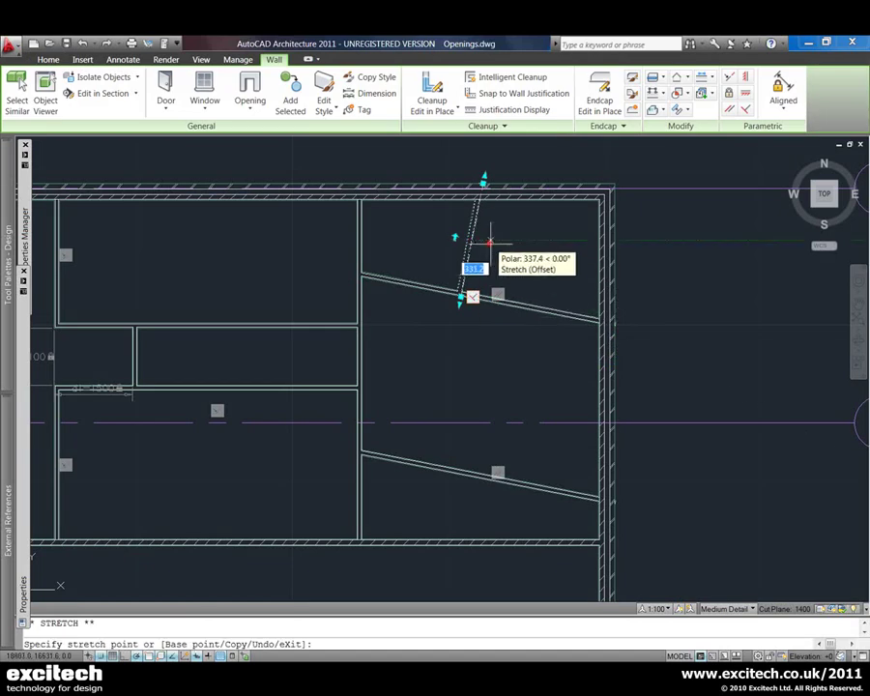
left_click(499, 235)
key("Escape")
mouse_move(280, 366)
middle_mouse_down()
mouse_move(458, 368)
mouse_move(431, 332)
middle_mouse_up()
scroll(458, 367, "down", 3)
scroll(435, 346, "up", 2)
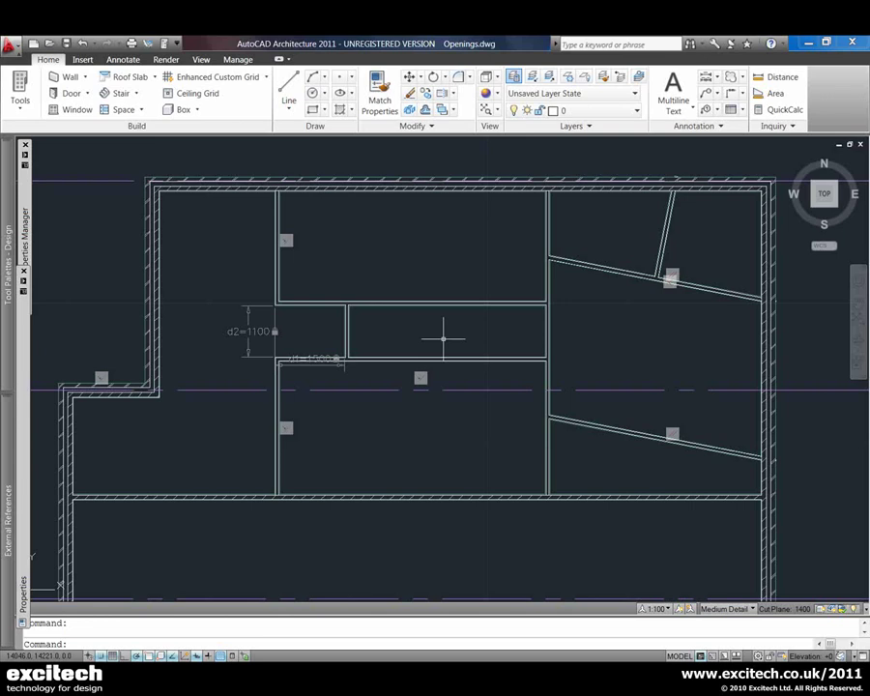
Step: Clear the selection and select the top exterior wall, bringing it fully into view
key("Escape")
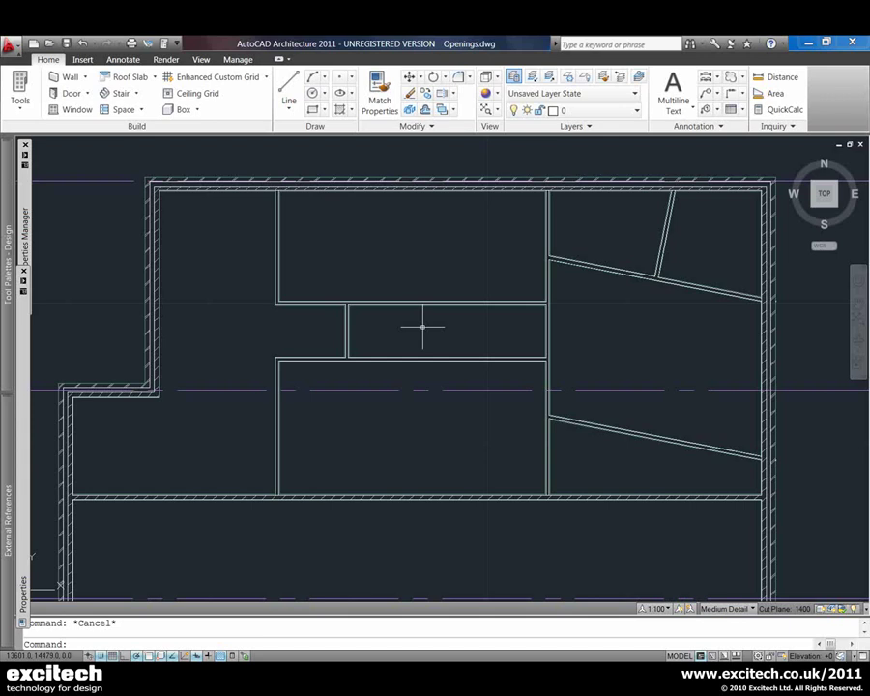
left_click(345, 186)
middle_click_drag(359, 254, 350, 287)
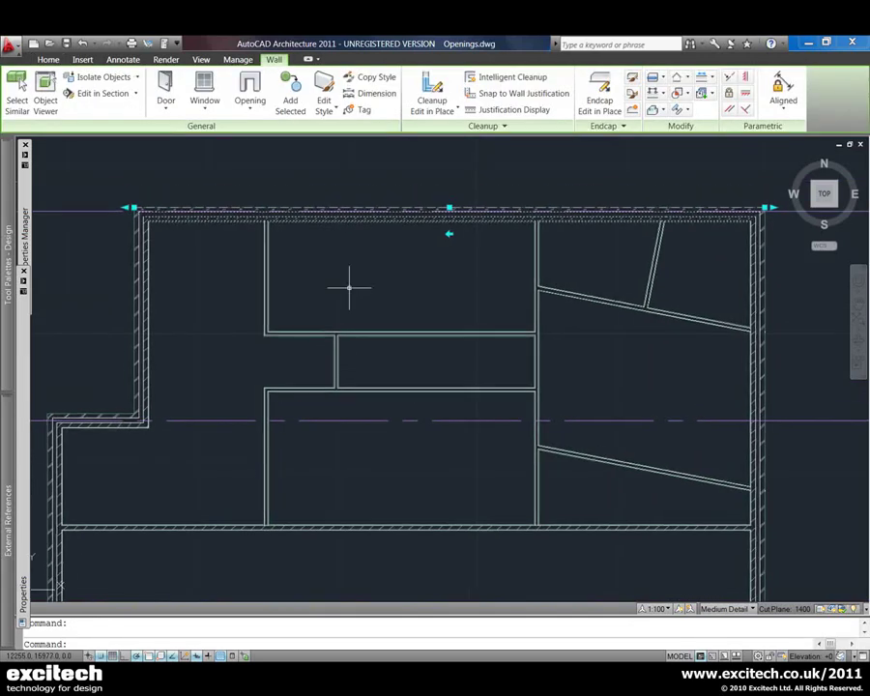
Step: Lay out 10 windows evenly spaced between walls along the top exterior wall
left_click(213, 112)
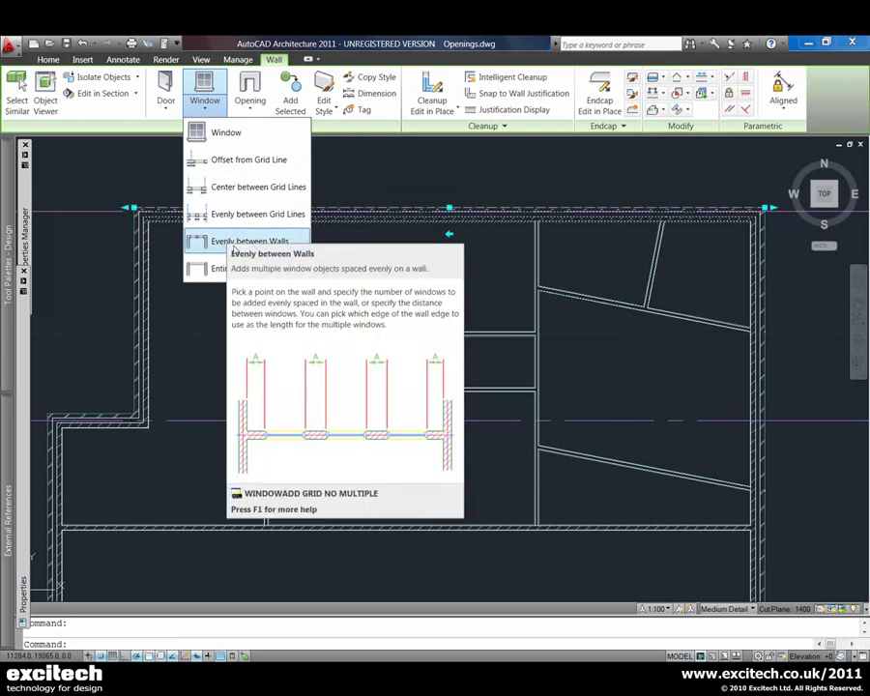
left_click(232, 246)
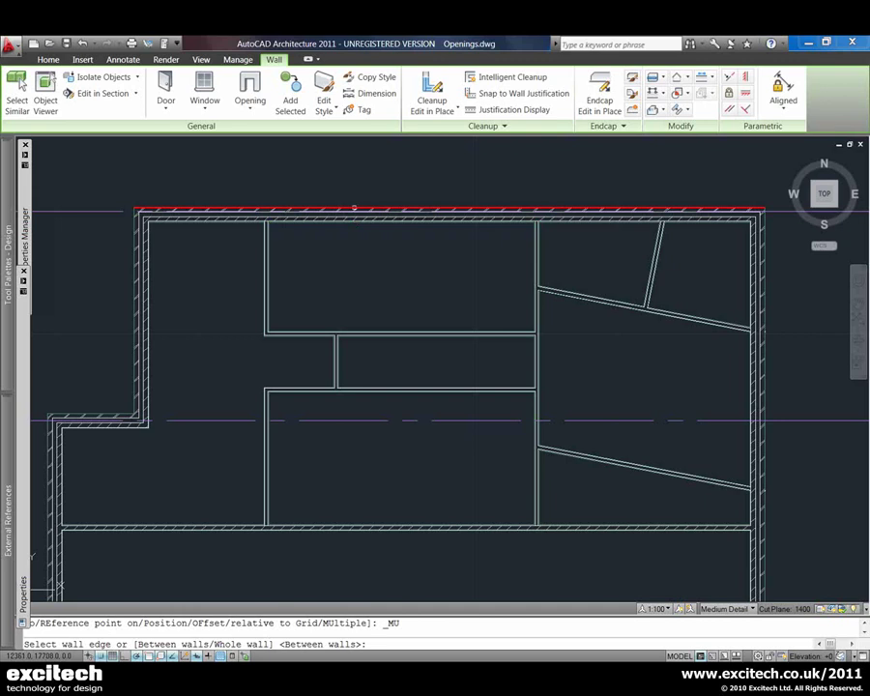
left_click(354, 207)
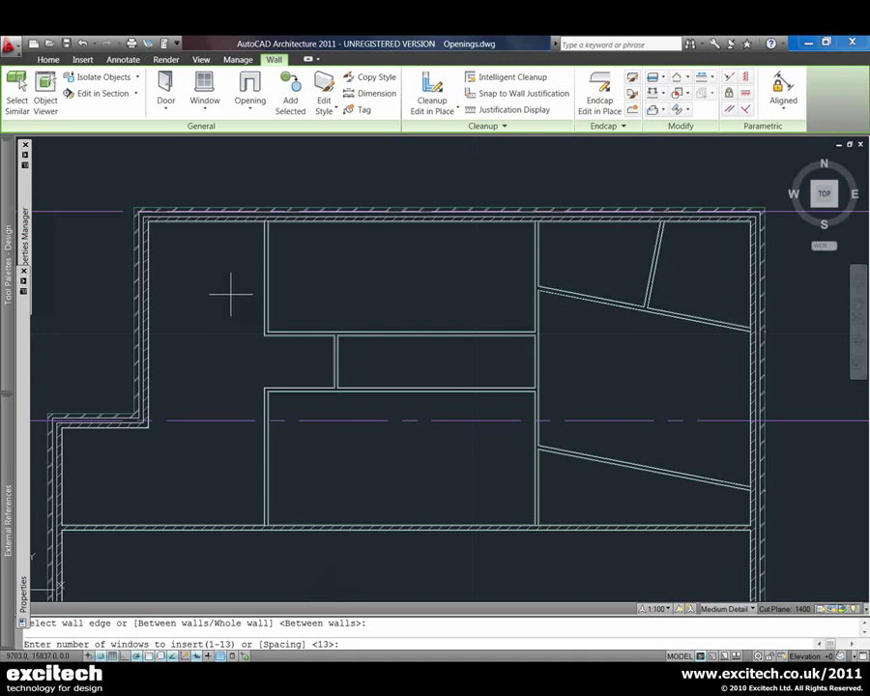
type("10")
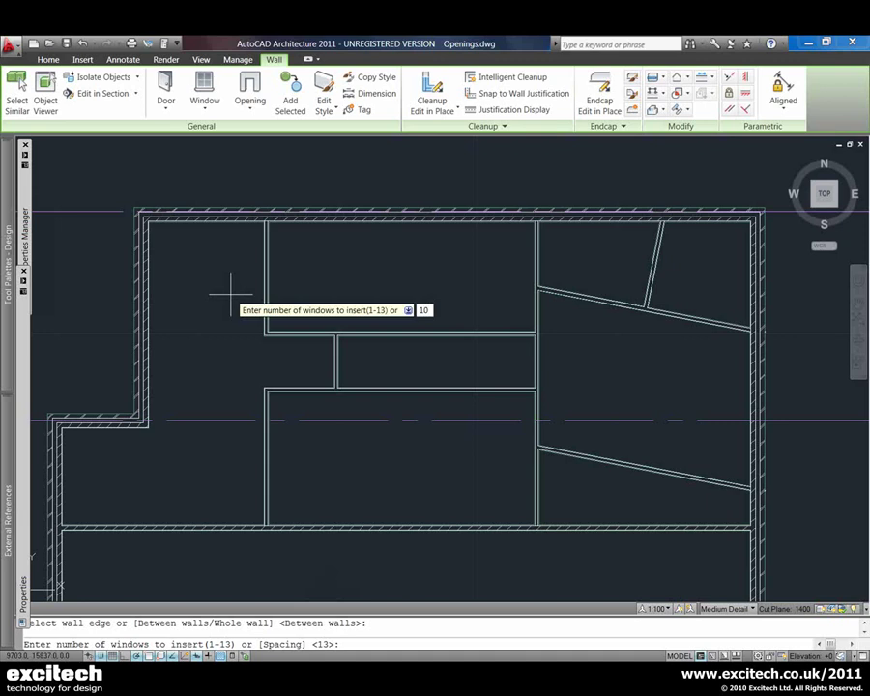
key("Return")
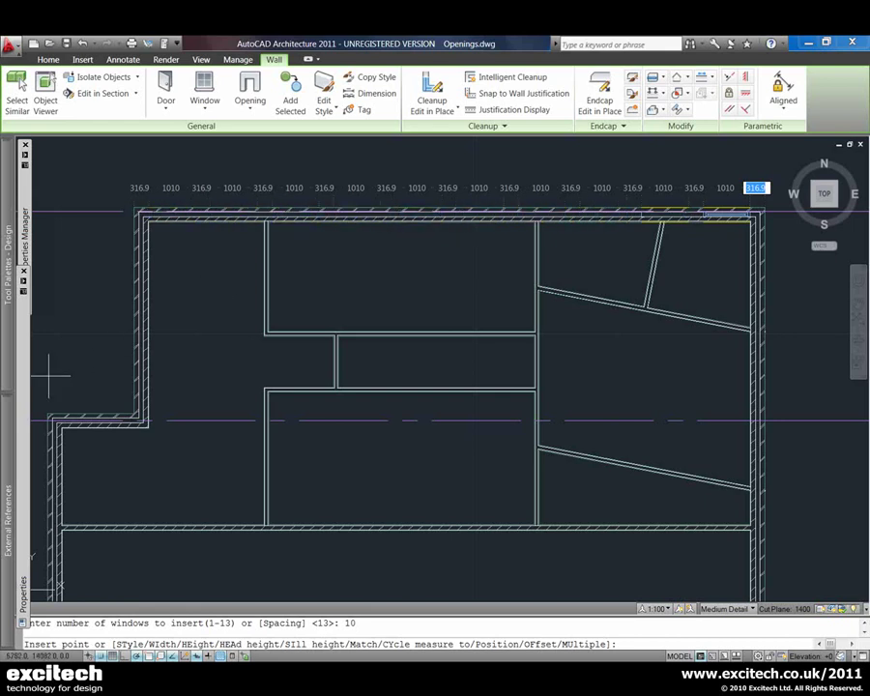
Step: Change the window width to 600 so ten 600-wide windows line the top wall
mouse_move(19, 266)
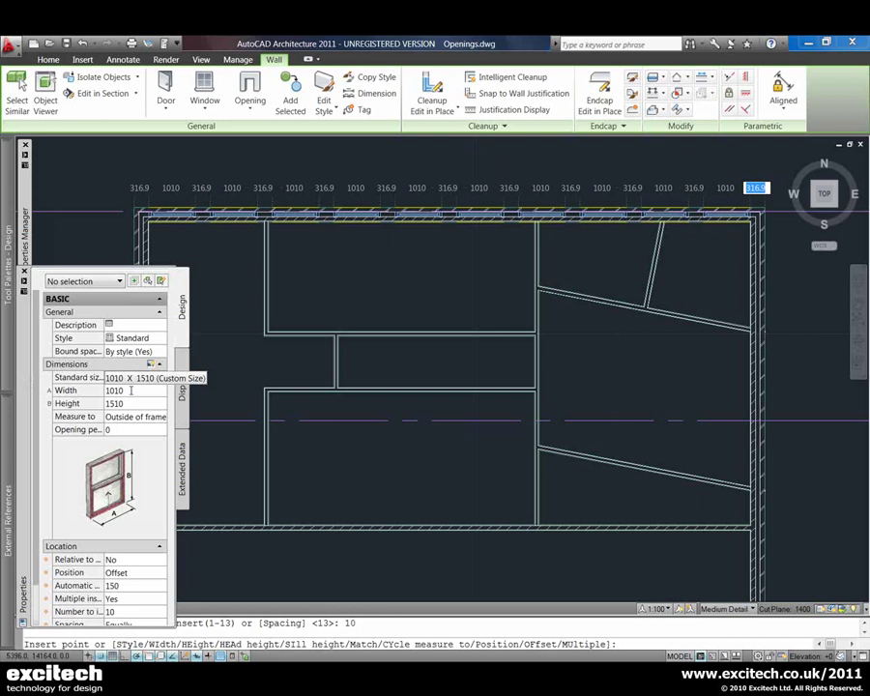
left_click(130, 390)
type("60")
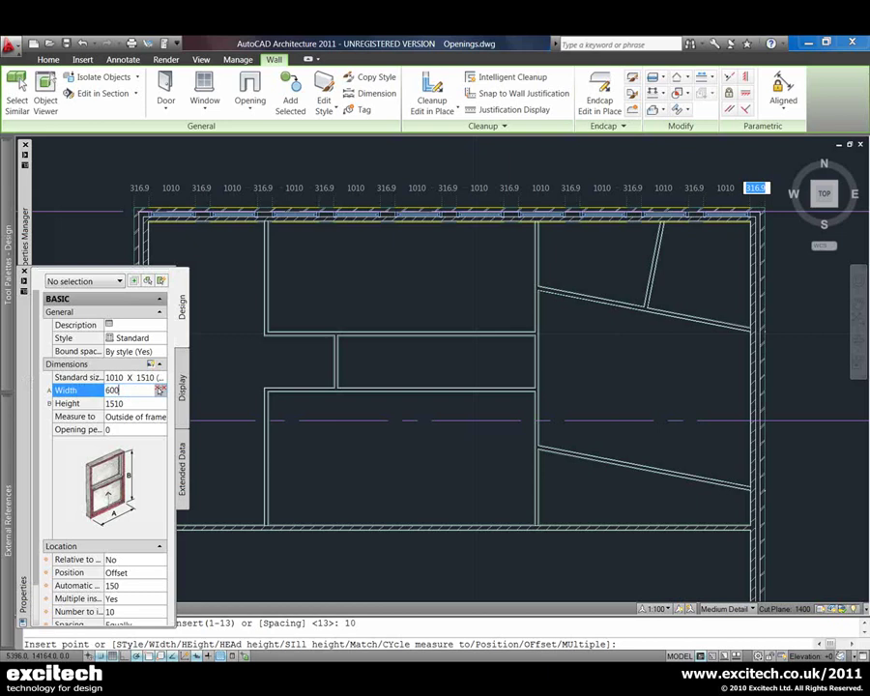
key("Tab")
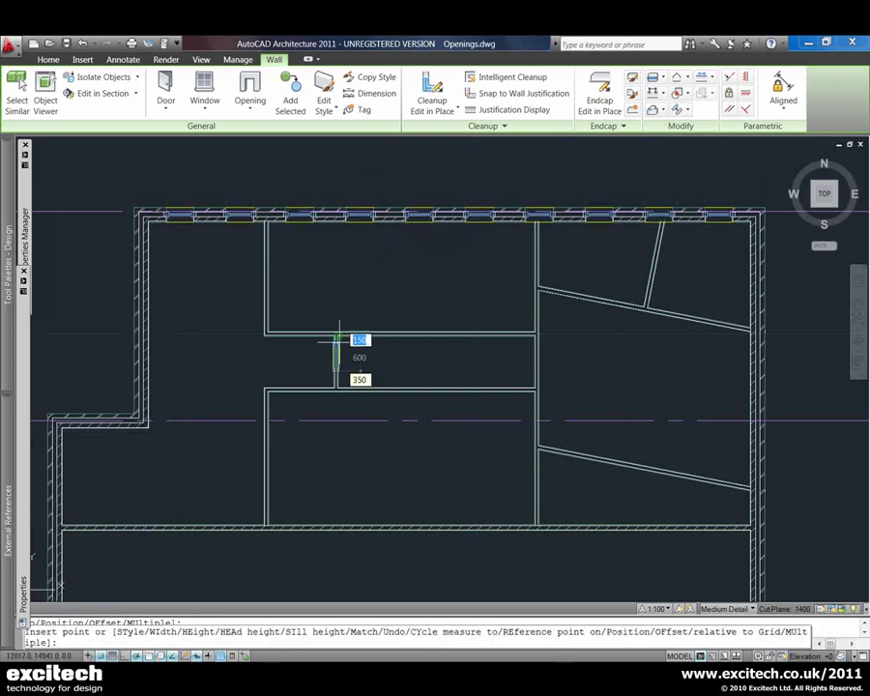
key("Escape")
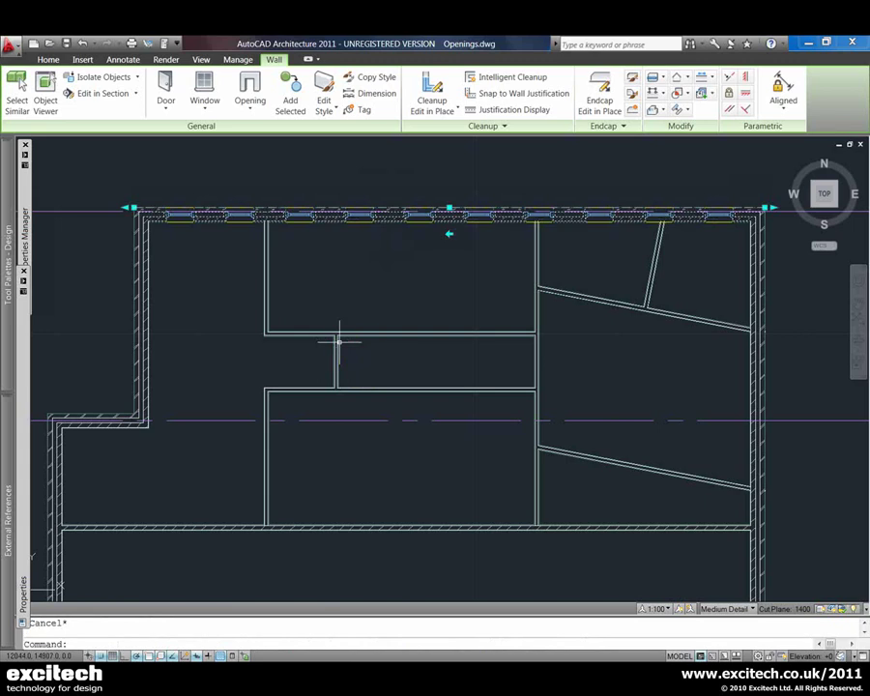
key("Escape")
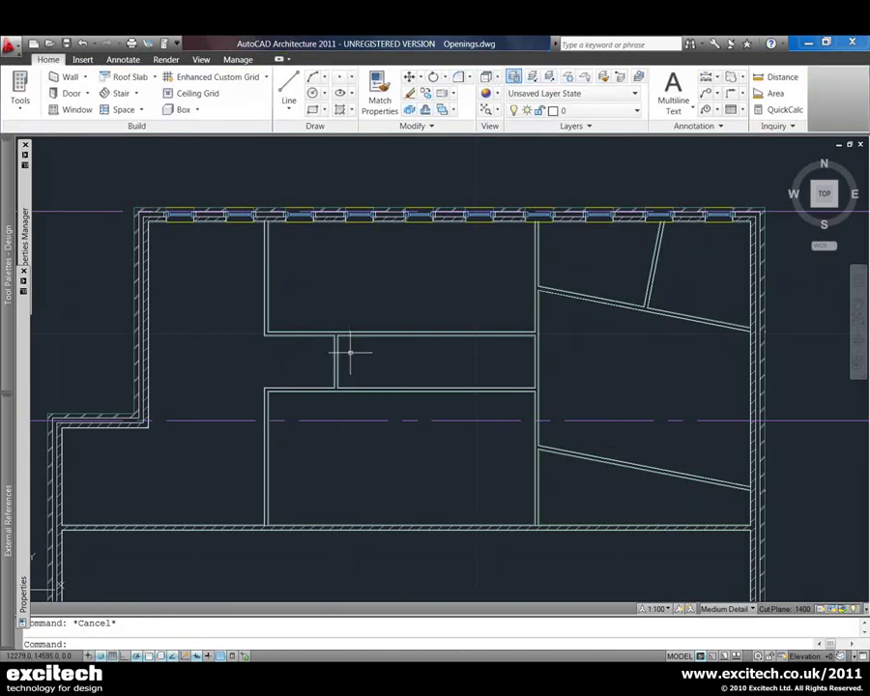
Step: Insert Entire Wall doors into both short walls beside the central corridor
left_click(337, 356)
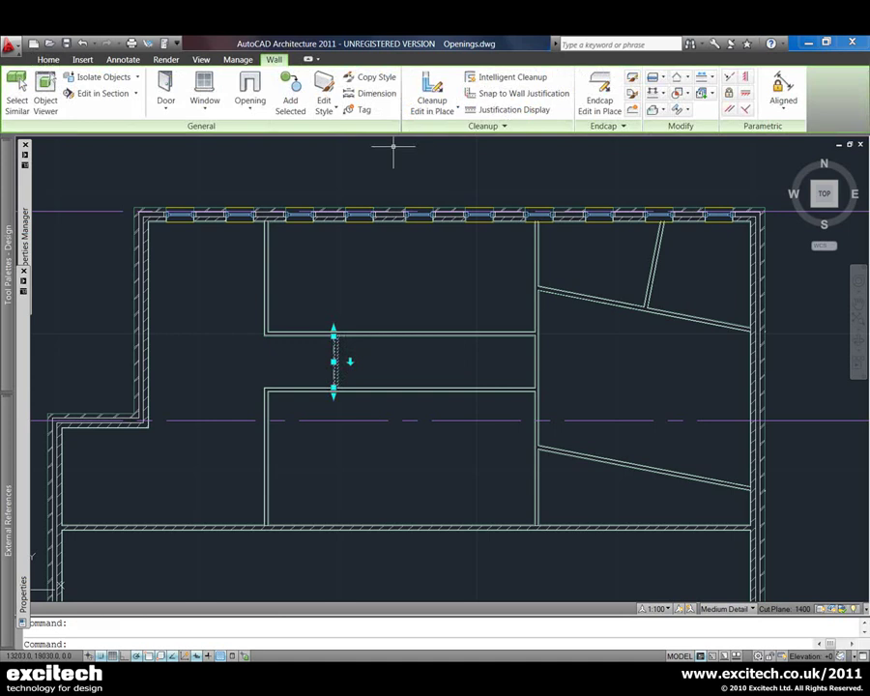
left_click(165, 106)
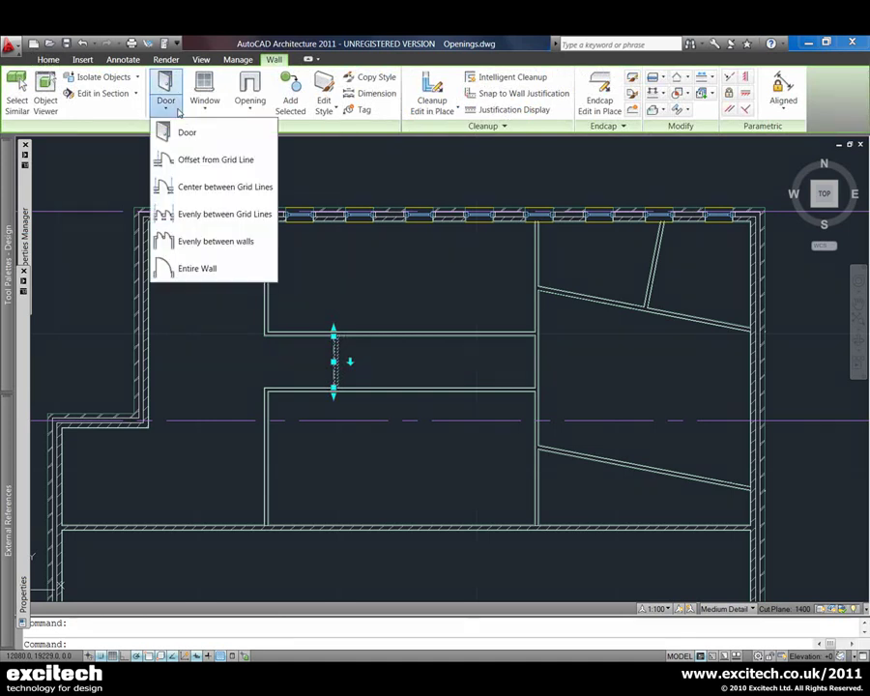
left_click(173, 272)
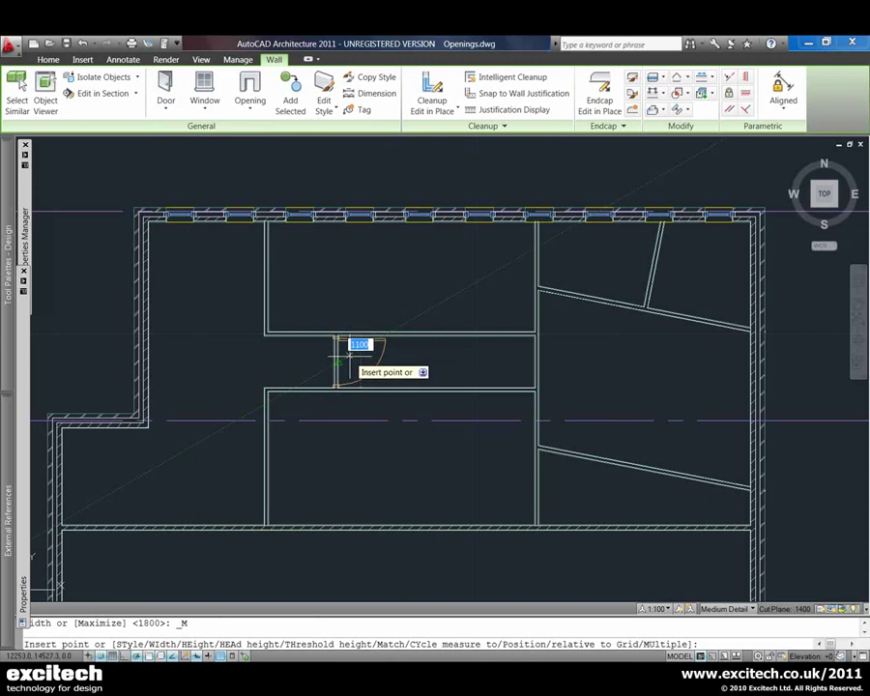
left_click(348, 356)
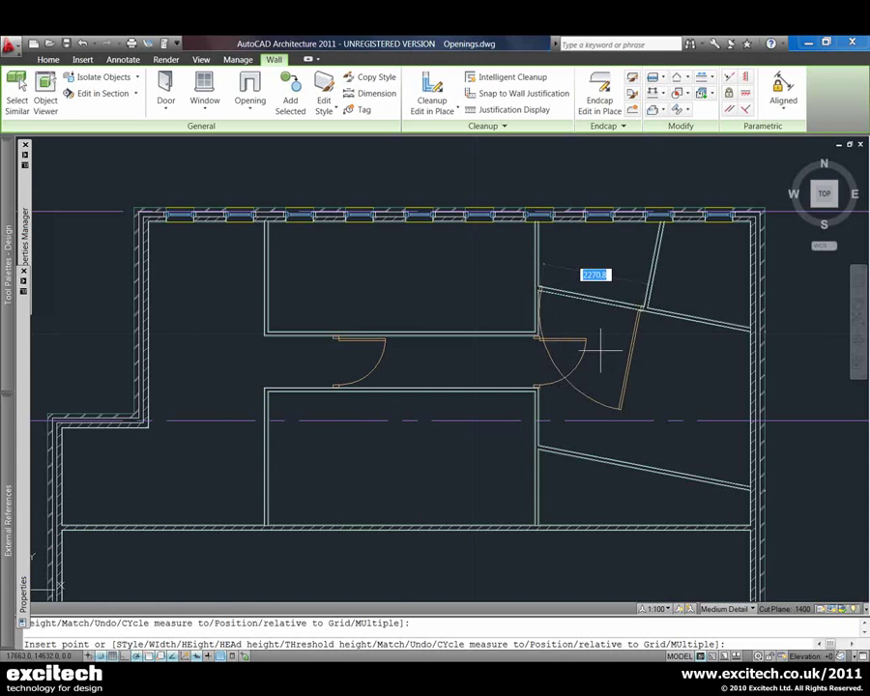
key("Return")
left_click(166, 104)
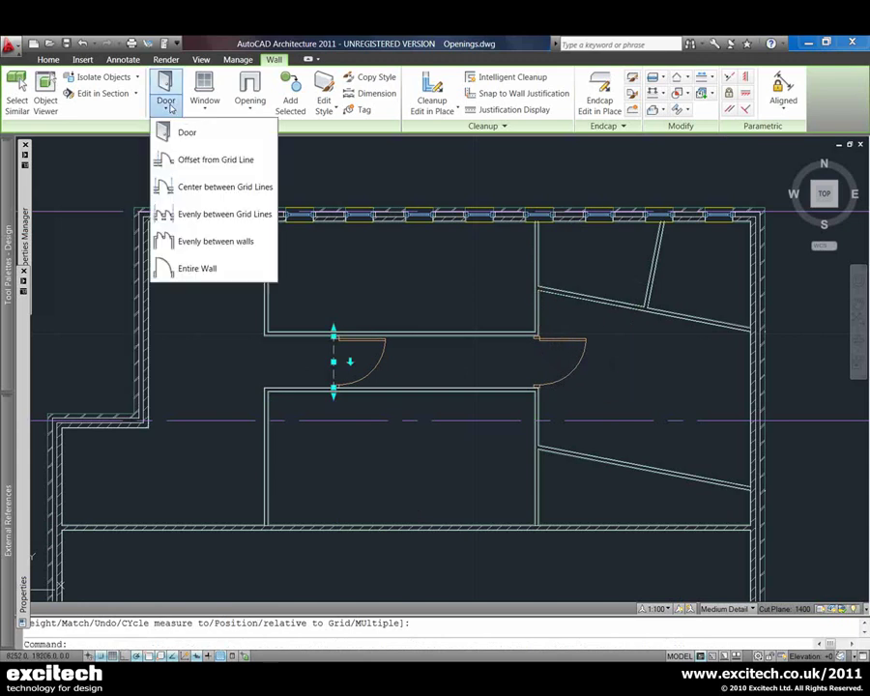
Step: Start a door centred between grid lines with the Double Door style
left_click(204, 188)
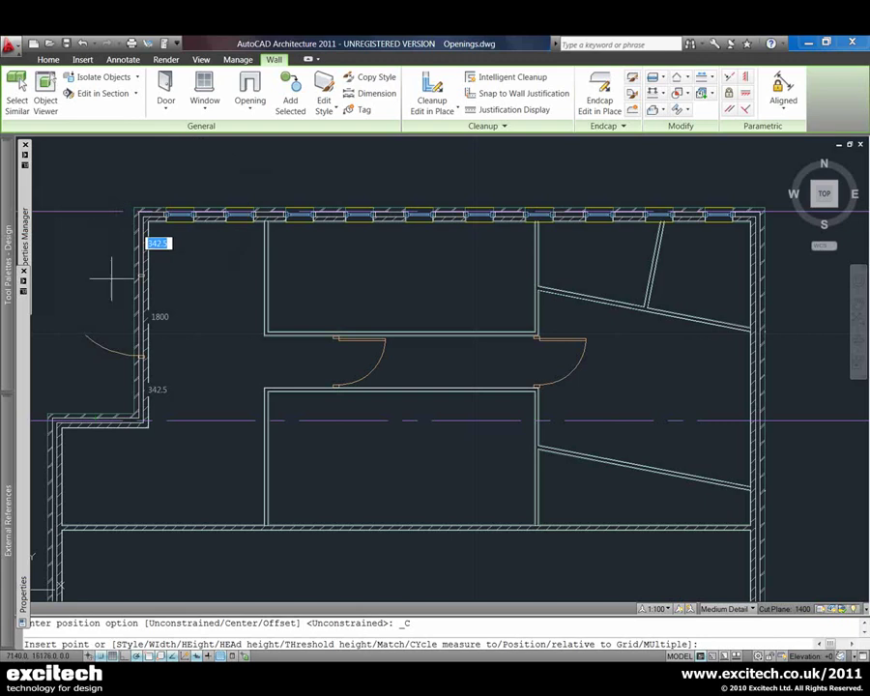
mouse_move(27, 346)
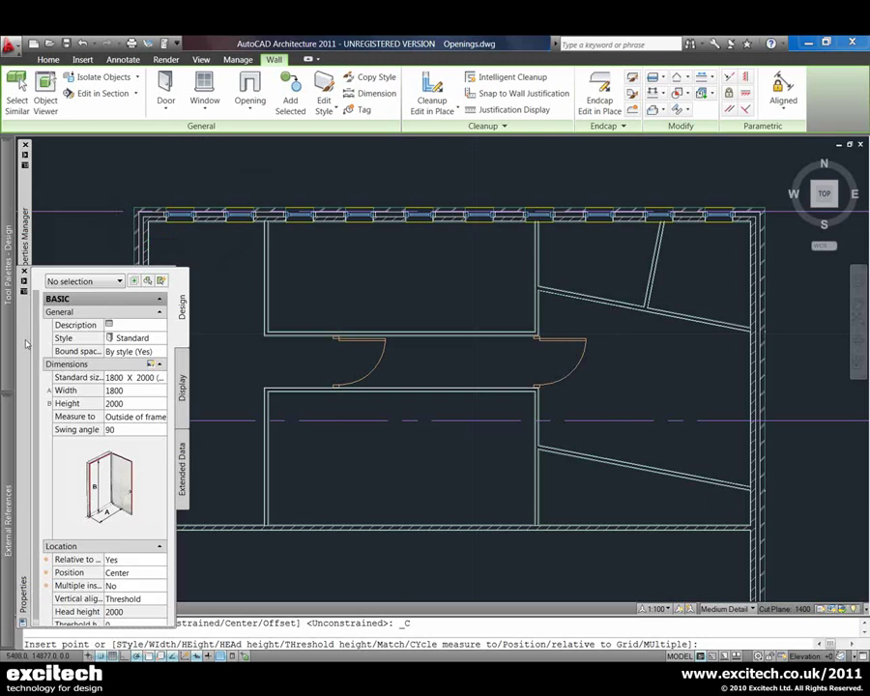
left_click(148, 338)
left_click(162, 337)
left_click(135, 350)
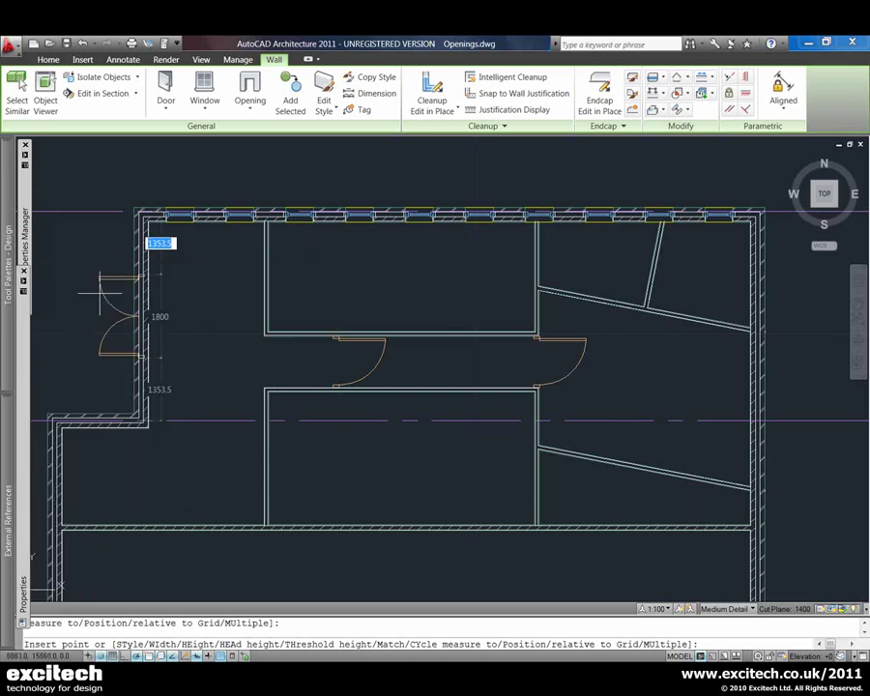
Step: Place the double door in the short west exterior wall
right_click(203, 276)
left_click(231, 286)
middle_click_drag(209, 350, 233, 336)
key("Escape")
middle_click_drag(608, 379, 608, 384)
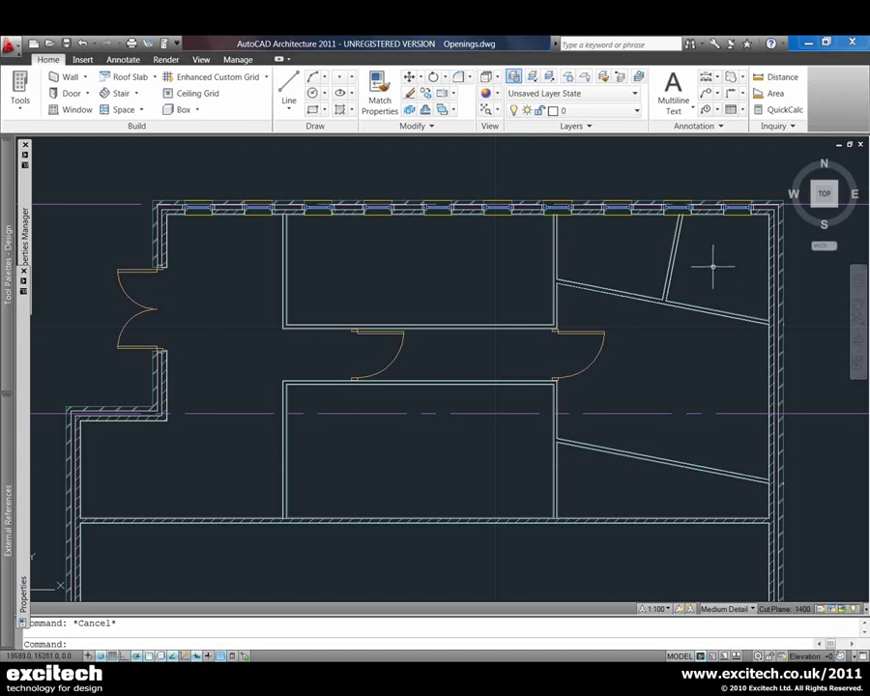
Step: Stretch both ends of the upper angled wall nearer the corridor, ending at the corridor corner
left_click(678, 237)
left_click(681, 214)
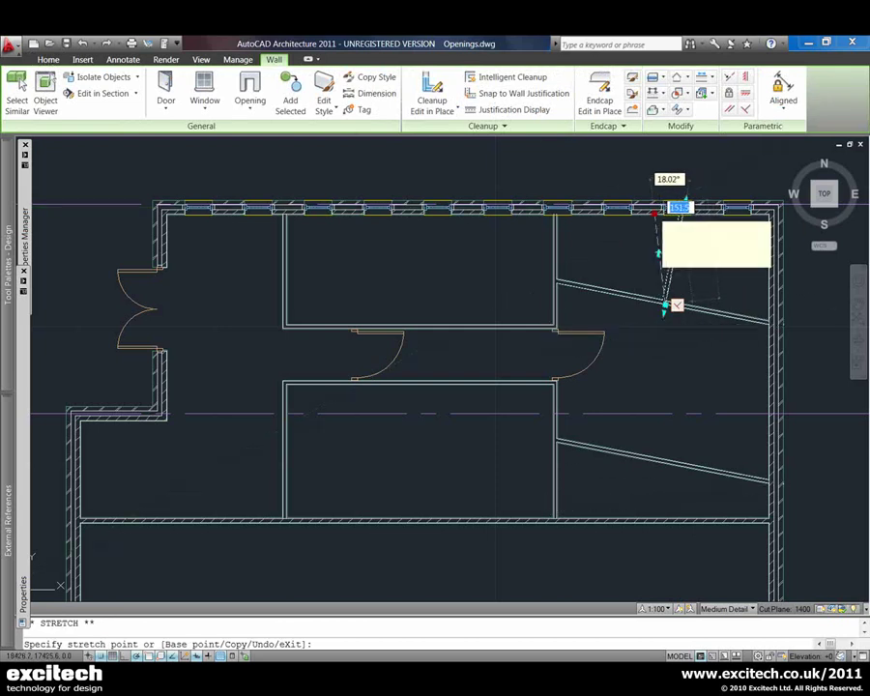
left_click(674, 304)
key("Escape")
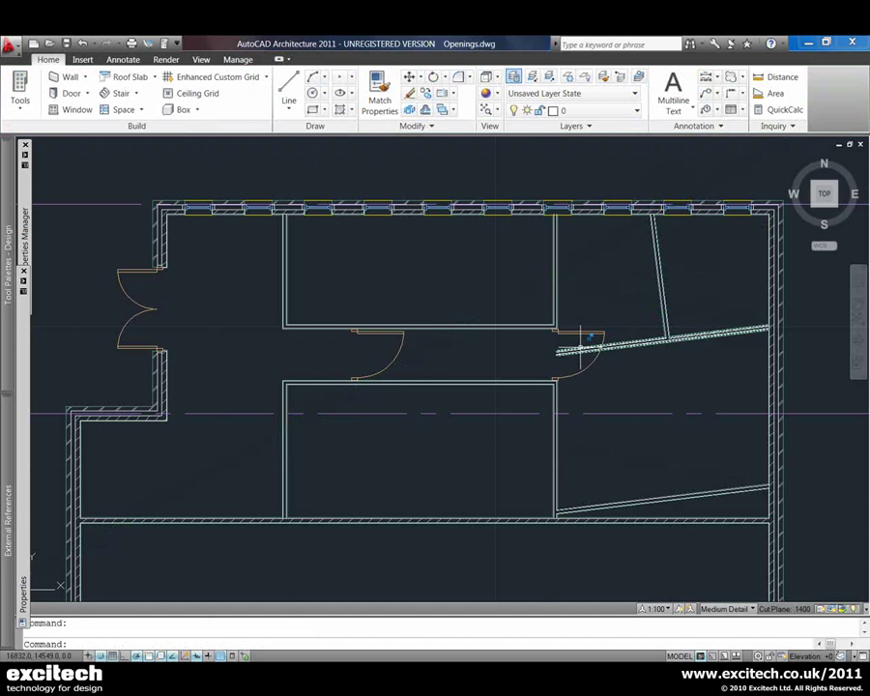
left_click(578, 349)
left_click(546, 356)
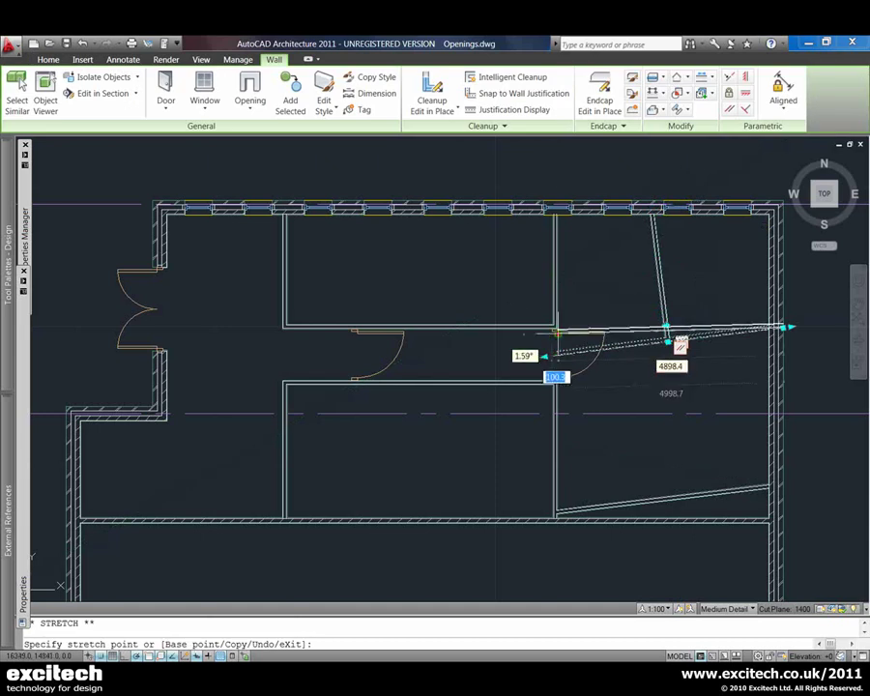
left_click(551, 311)
key("Escape")
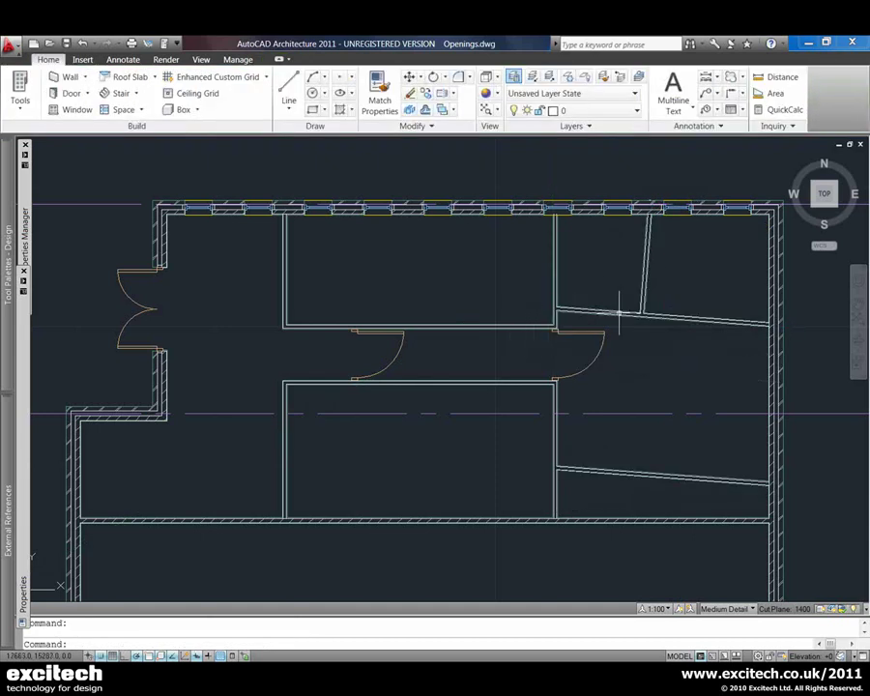
Step: Move the lower angled wall by its midpoint grip closer to the corridor
left_click(701, 472)
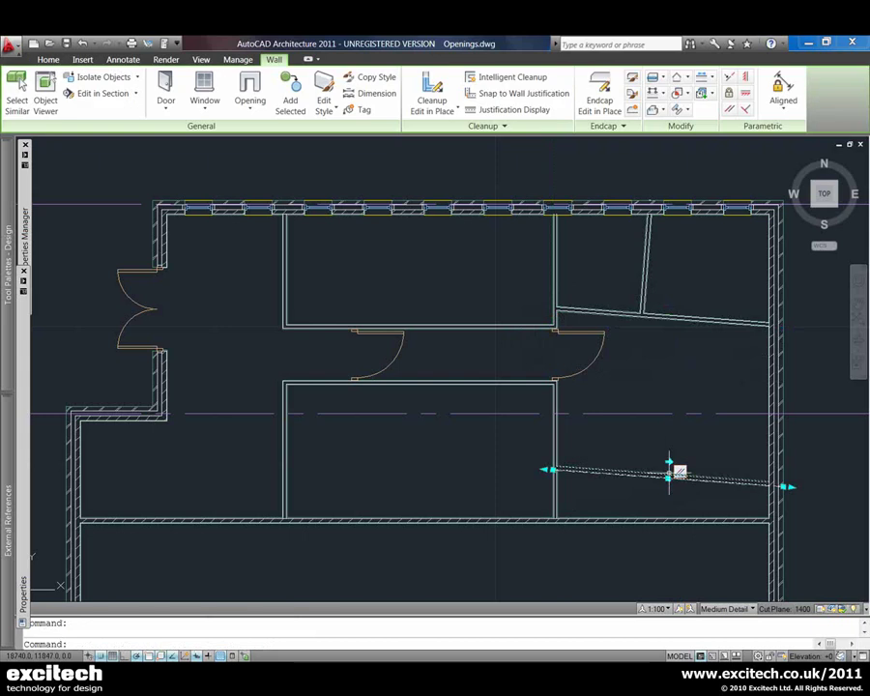
left_click(677, 472)
left_click(670, 420)
key("Escape")
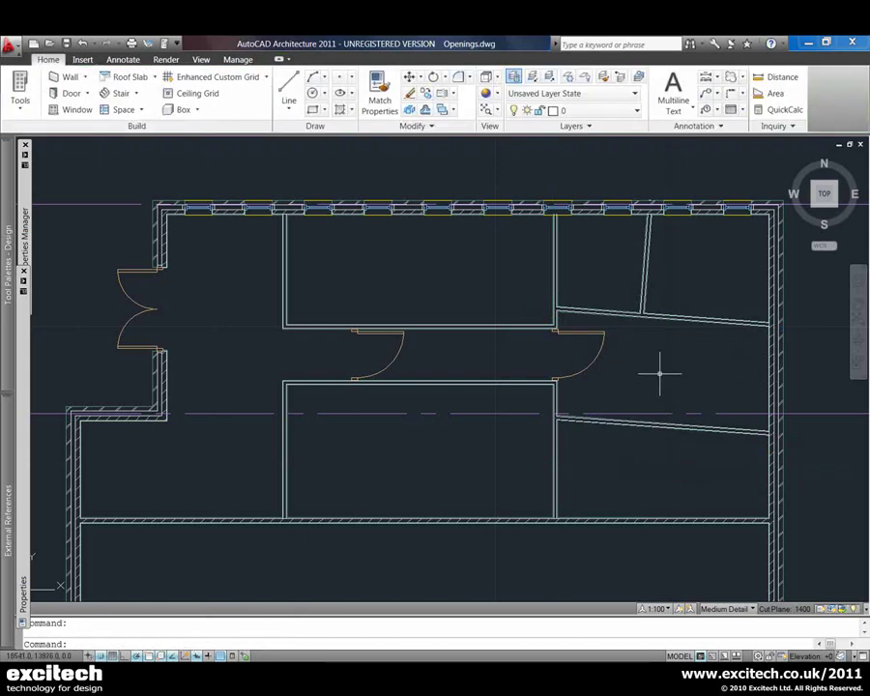